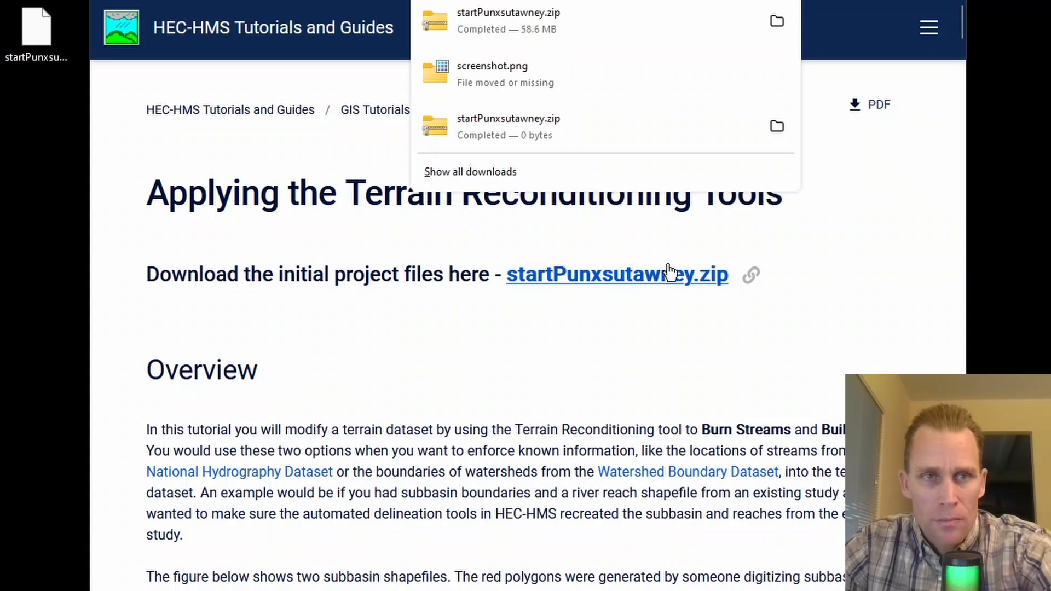
- Open the downloaded startPunxsutawney.zip archive and check the contents of its Punxsutawney folder
click(795, 0)
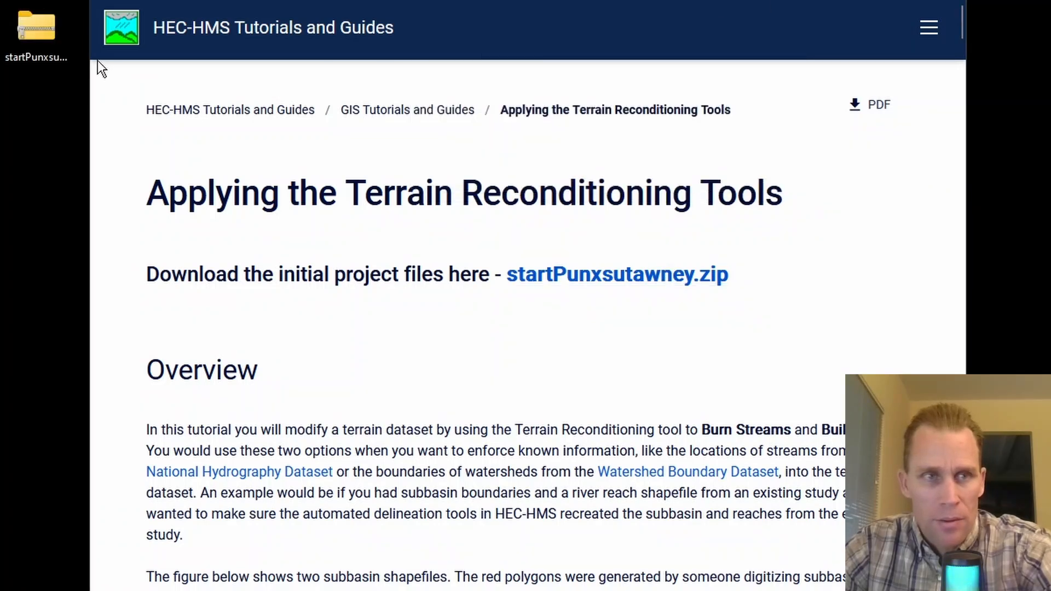
drag(49, 43, 52, 82)
double_click(39, 71)
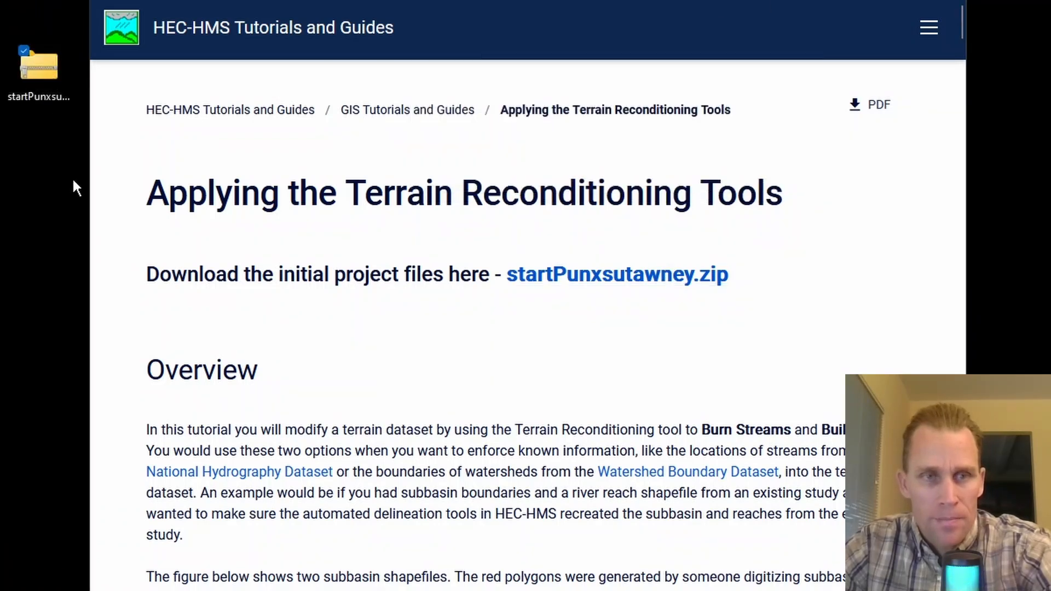
drag(726, 68, 700, 58)
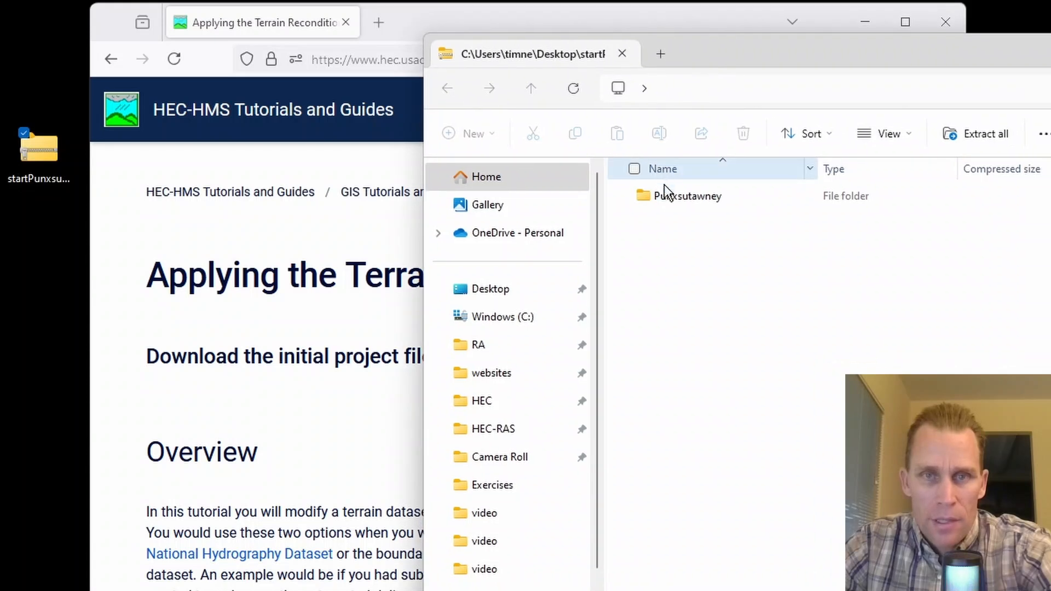
double_click(669, 196)
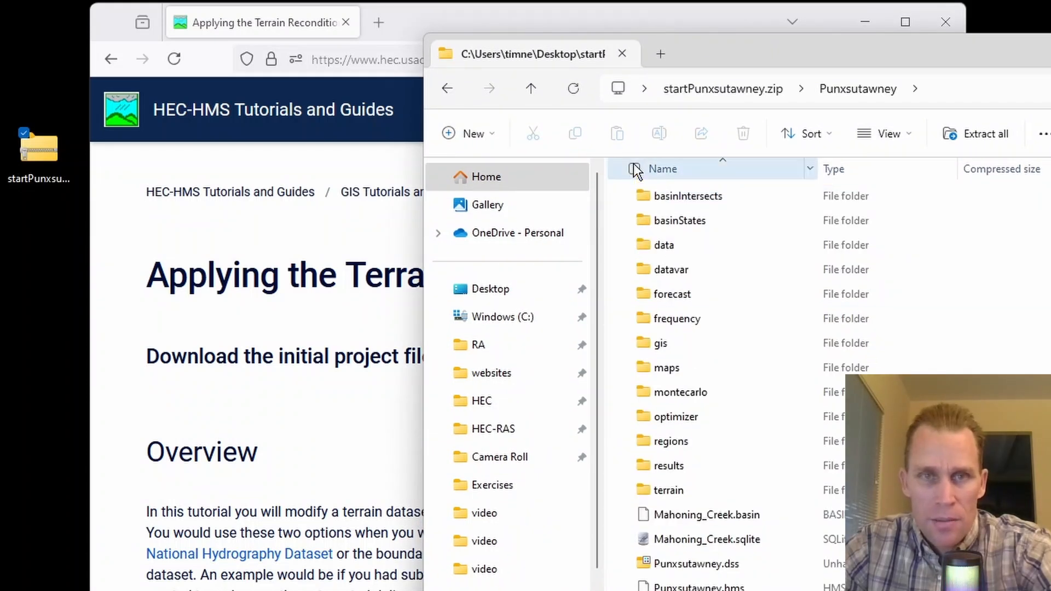
click(530, 88)
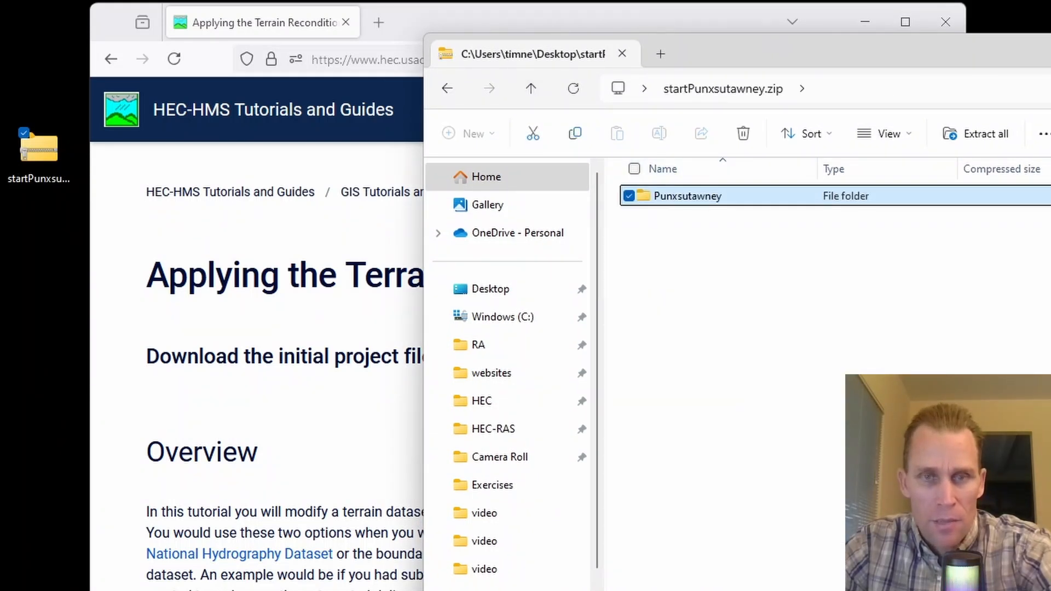
- Copy the Punxsutawney folder from the archive into the project folder of 47 - Terrain Reconditioning
click(810, 590)
click(1013, 405)
drag(699, 205, 343, 369)
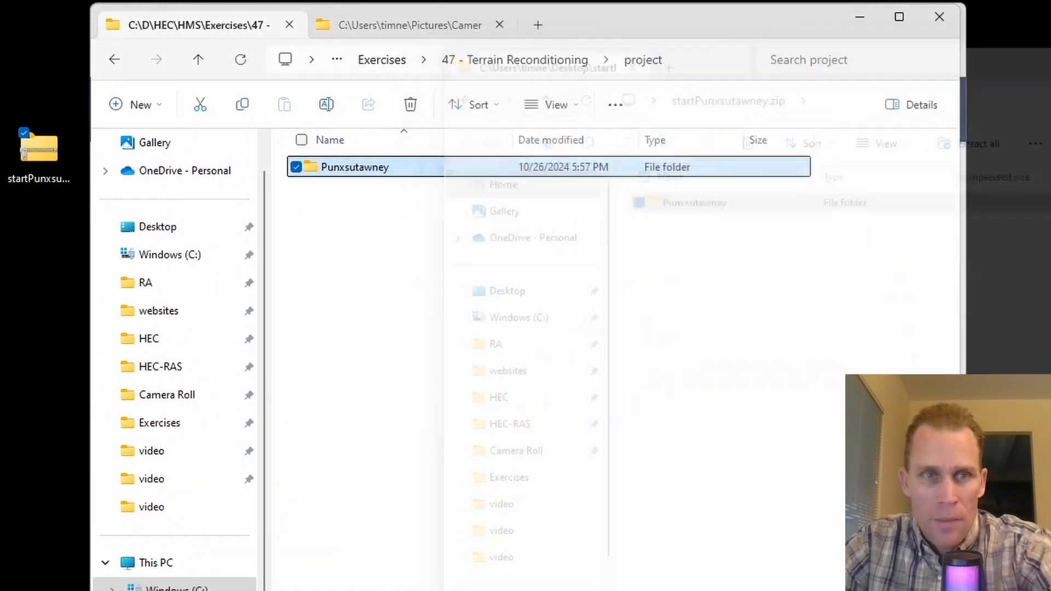
- Switch to HEC-HMS, open Punxsutawney.hms from the copied Punxsutawney folder and convert the project to Version 4.12
drag(3, 56, 51, 224)
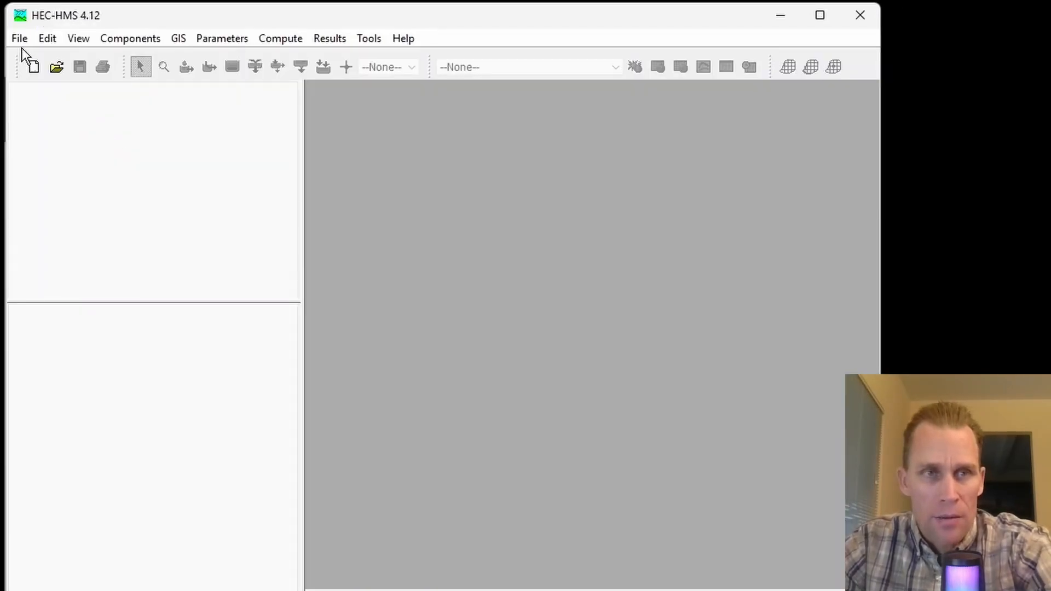
click(22, 42)
click(53, 82)
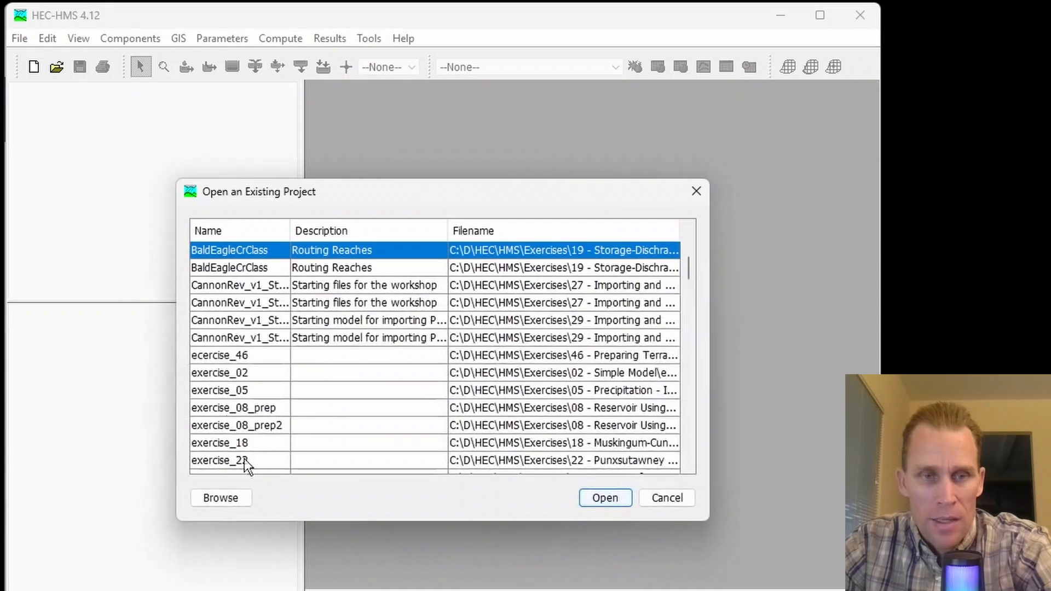
click(232, 500)
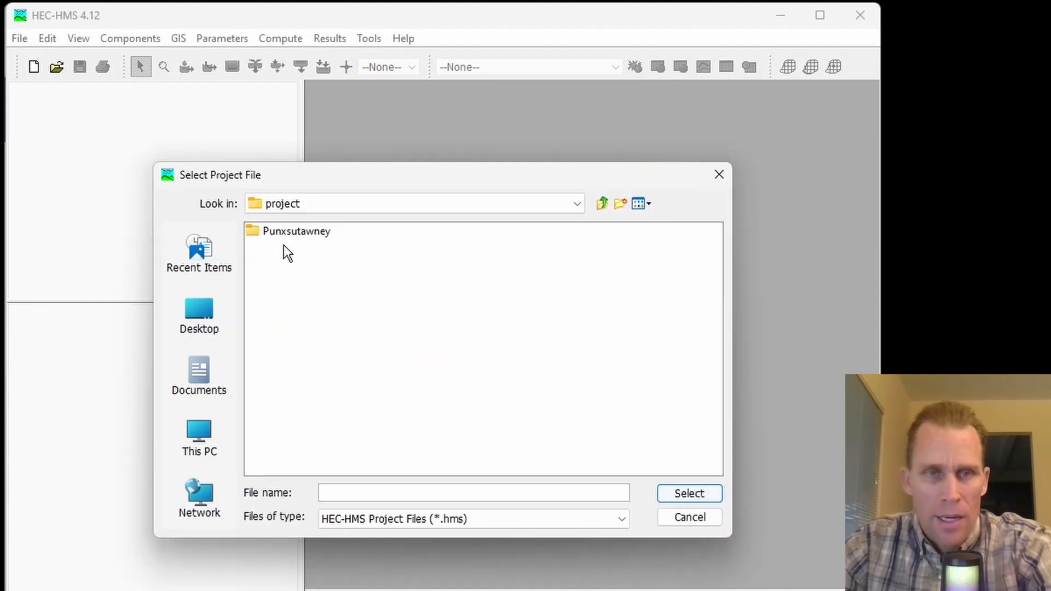
click(306, 239)
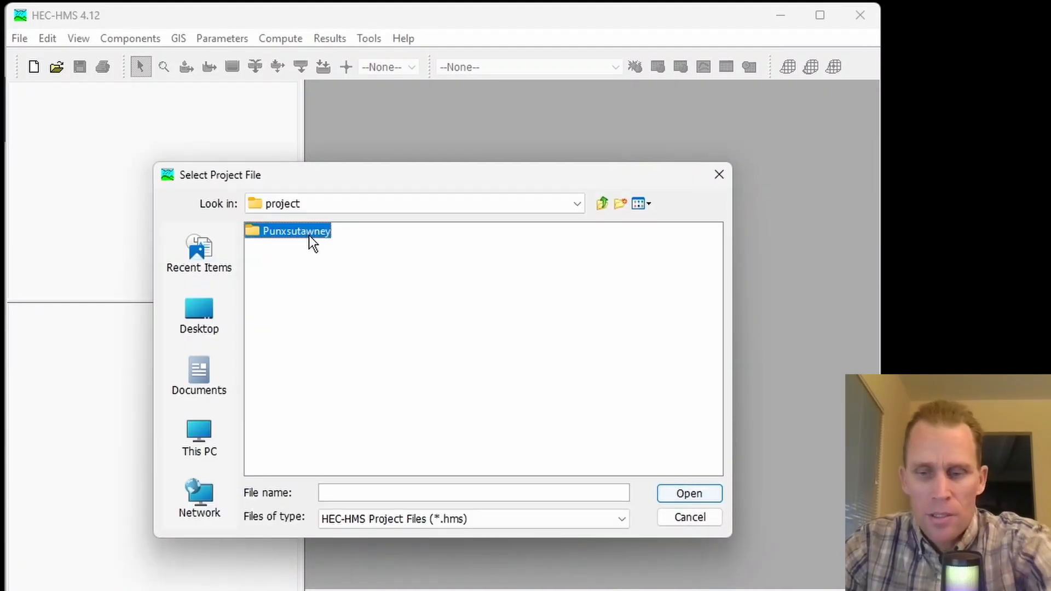
double_click(313, 239)
click(312, 435)
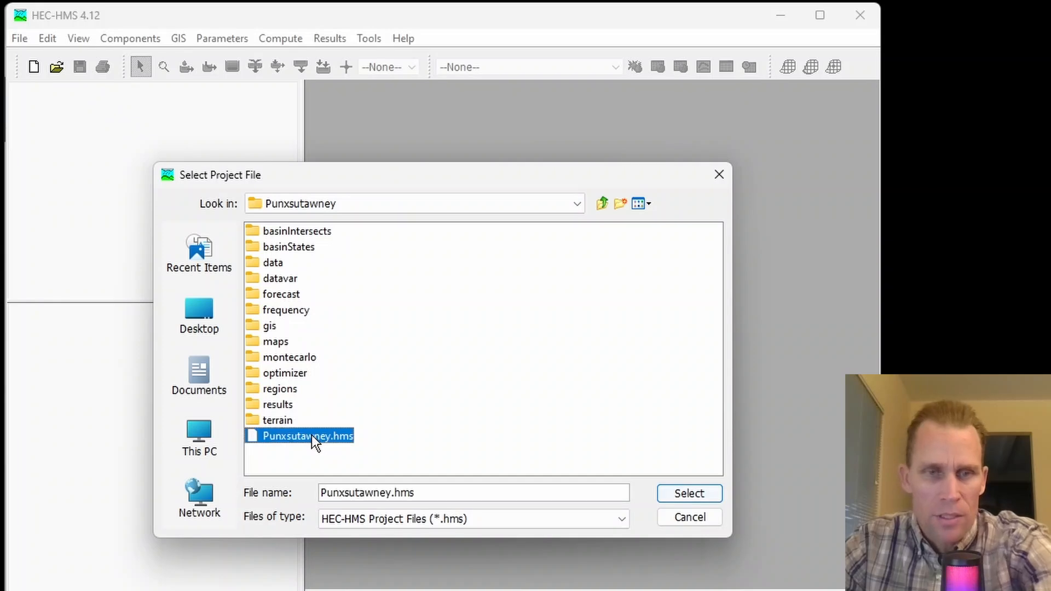
click(679, 494)
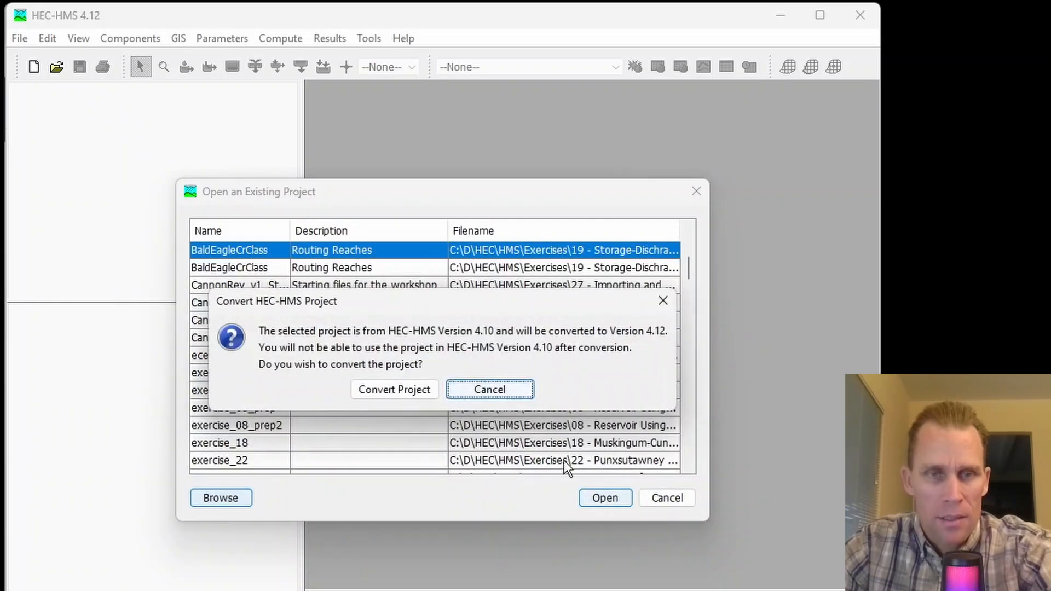
click(375, 391)
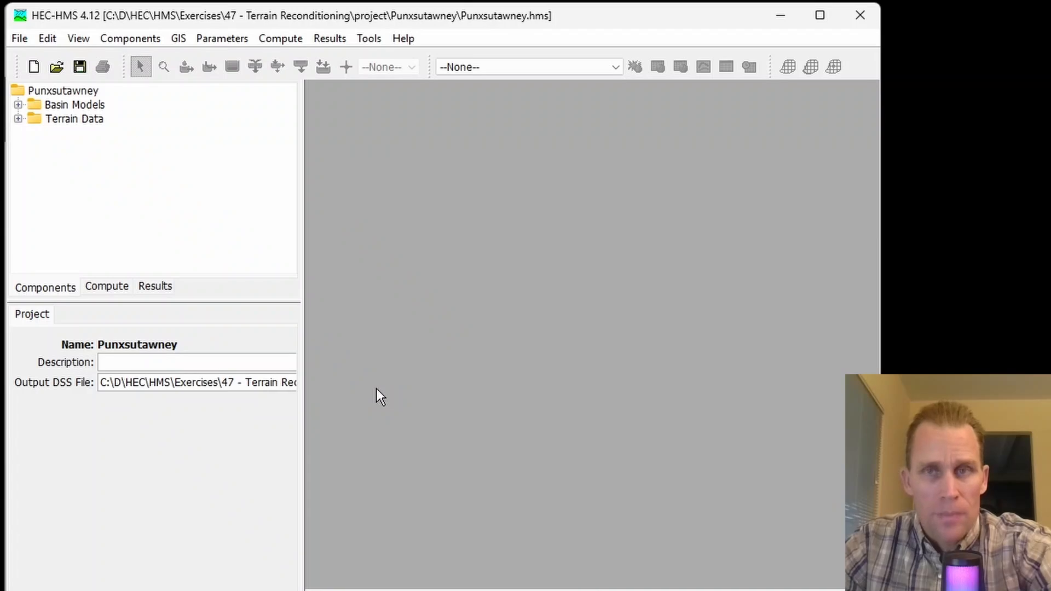
- Open the Mahoning Creek basin model and display its map at a larger scale
click(18, 105)
click(90, 118)
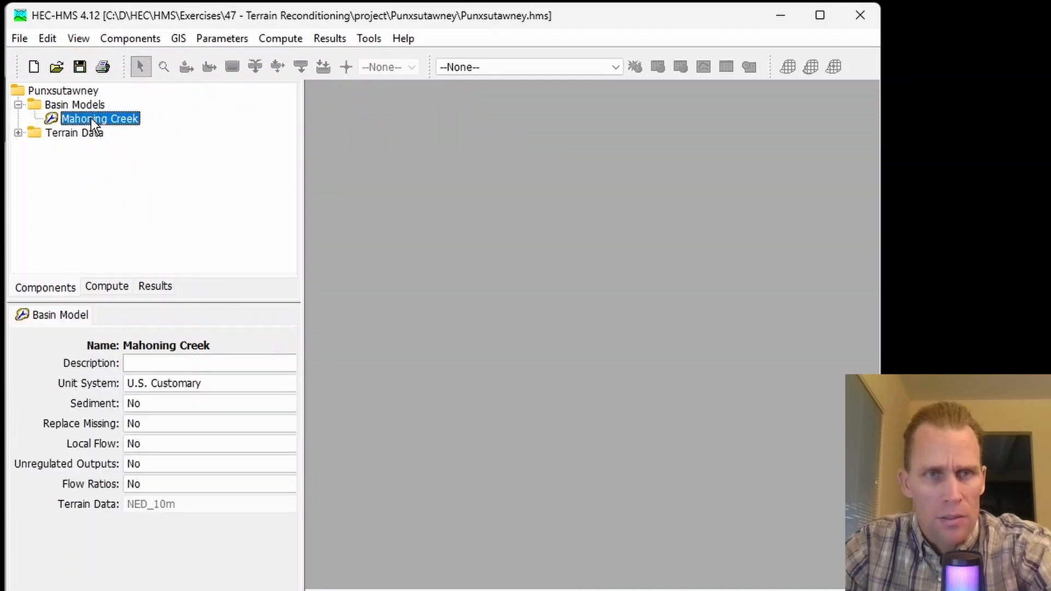
click(696, 97)
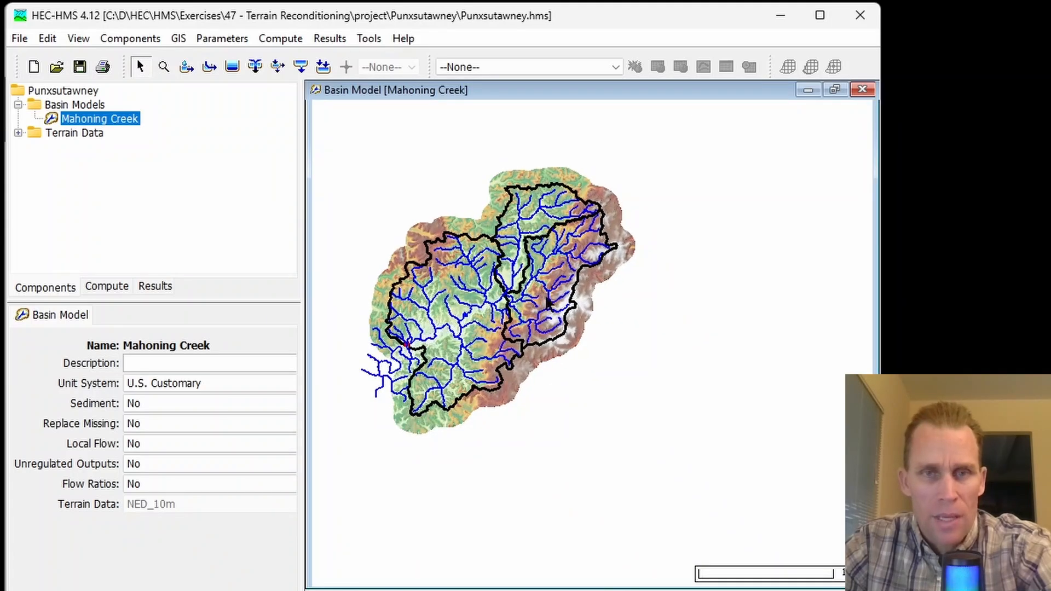
scroll(547, 301, up, 1)
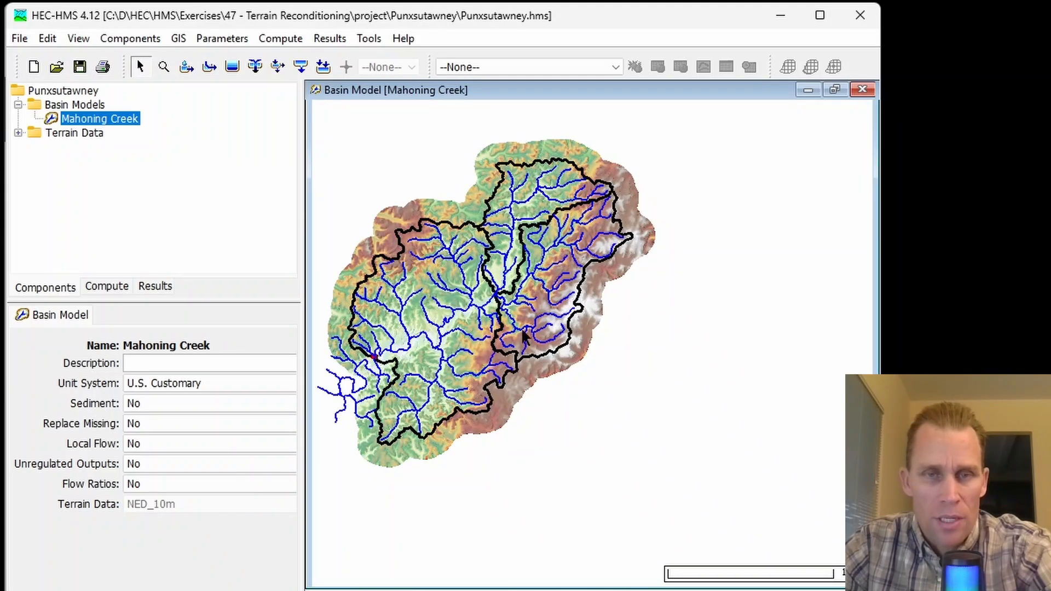
scroll(524, 336, up, 2)
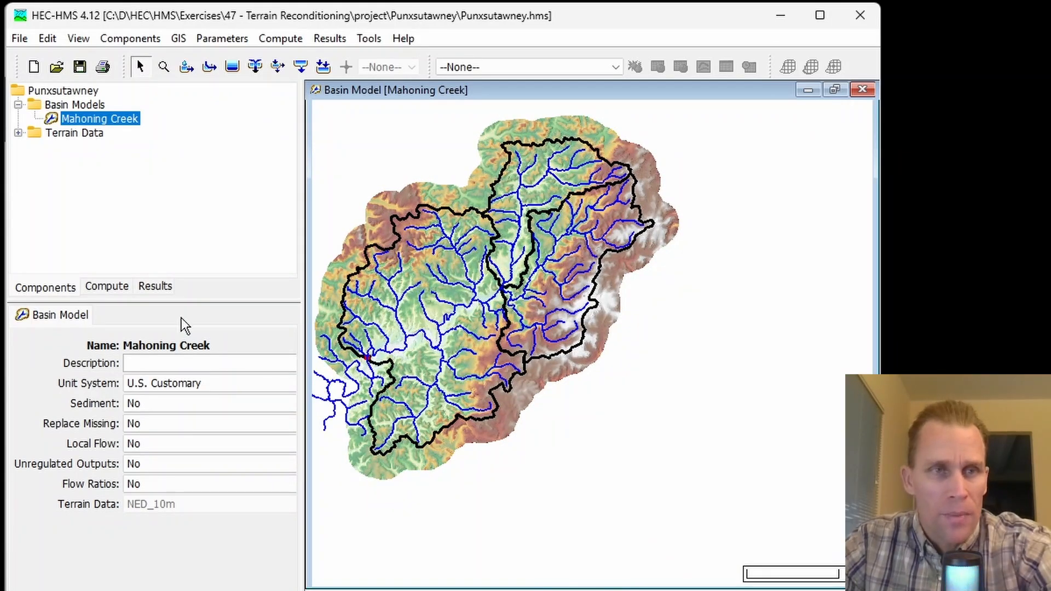
- Open the map layers settings of the Mahoning Creek basin and place them clear of the map
click(78, 38)
click(93, 57)
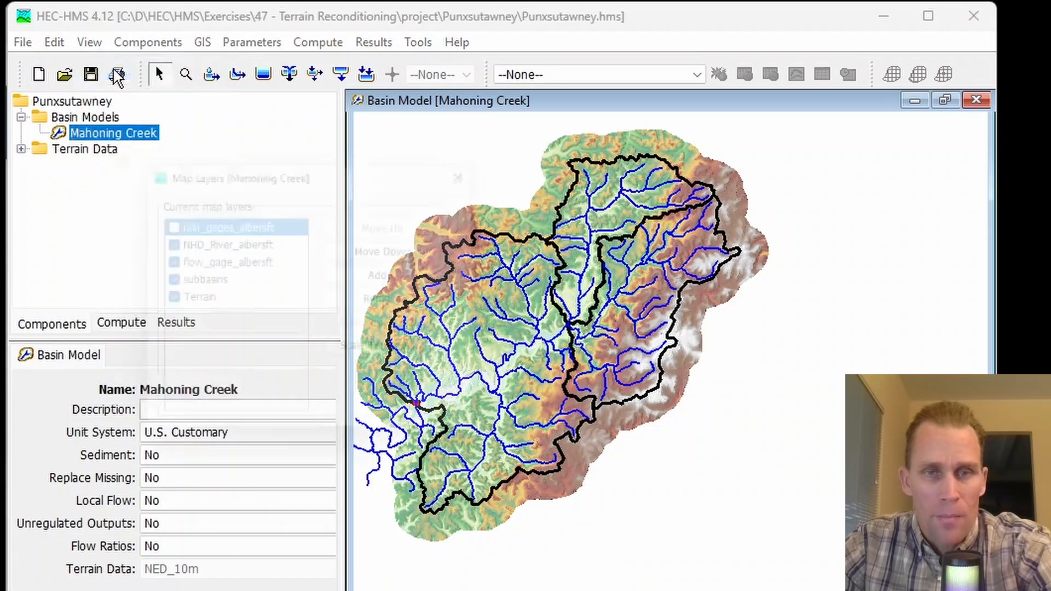
drag(368, 173, 211, 253)
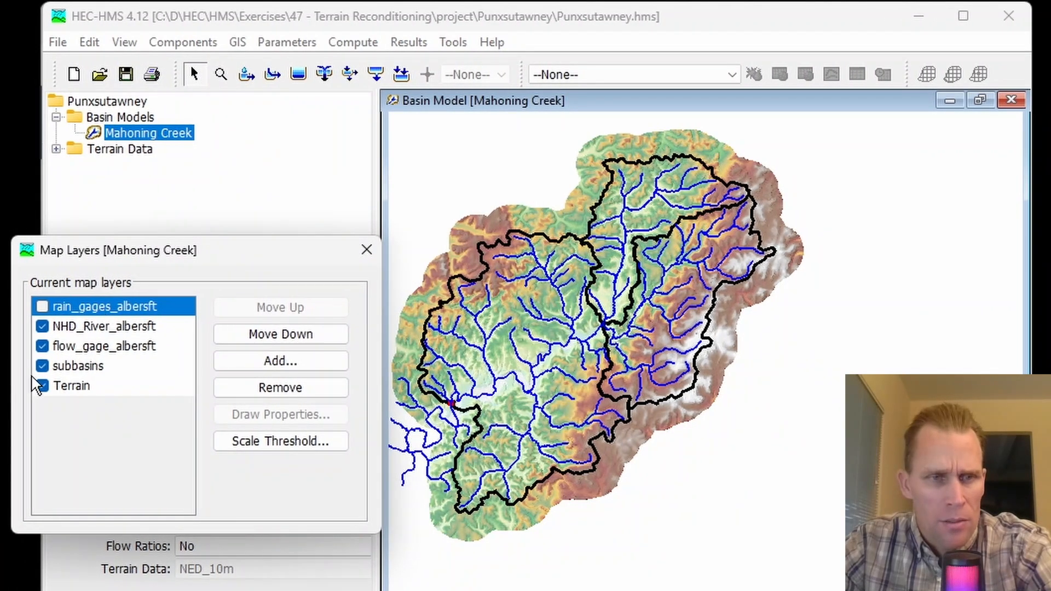
- Hide the Terrain, subbasins, NHD_River_albersft and flow_gage_albersft layers, briefly showing rain_gages_albersft as well
click(42, 385)
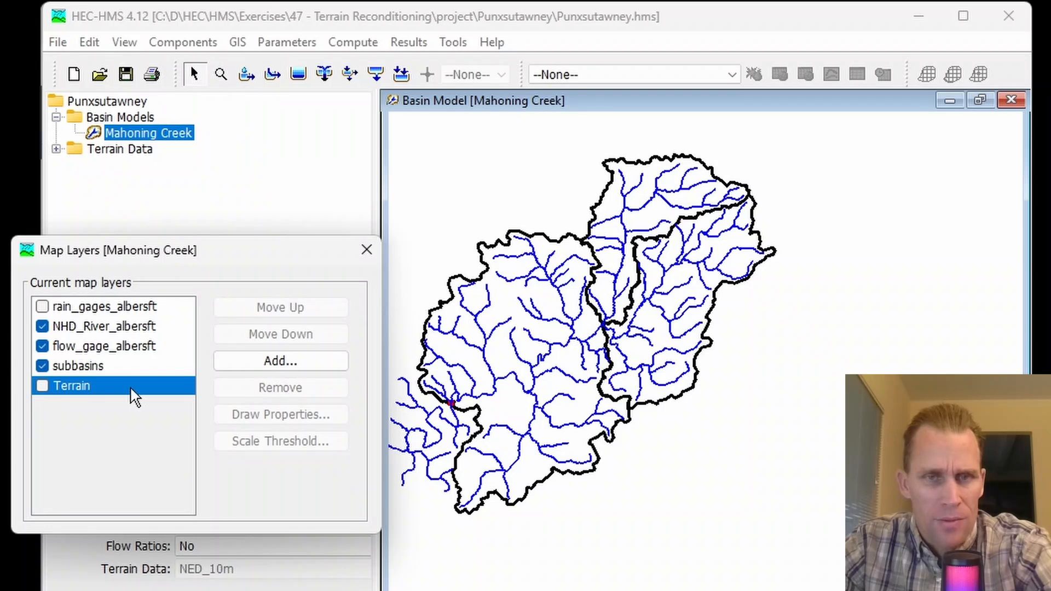
click(42, 365)
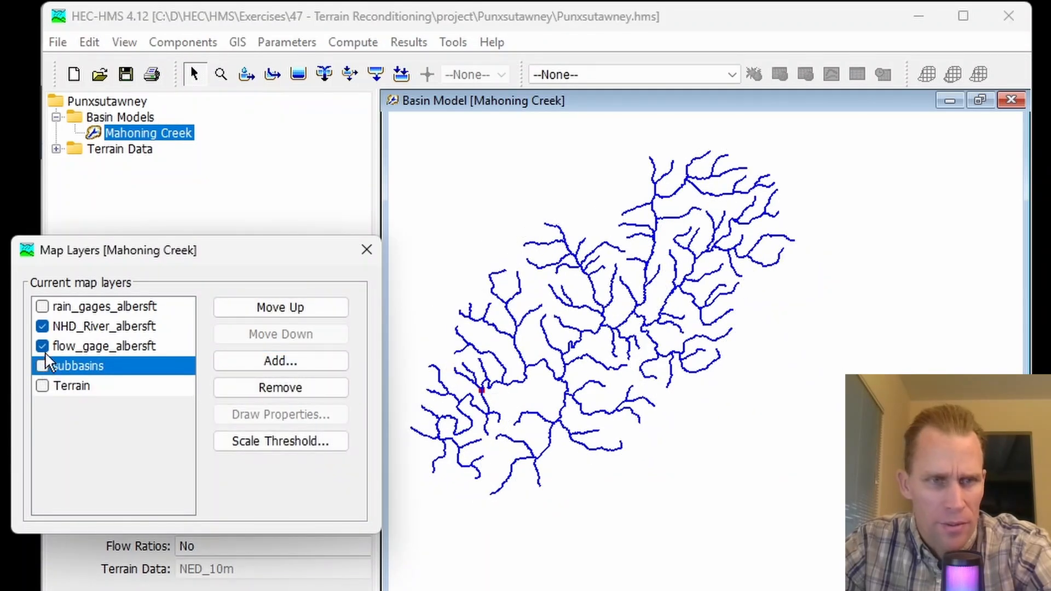
click(42, 327)
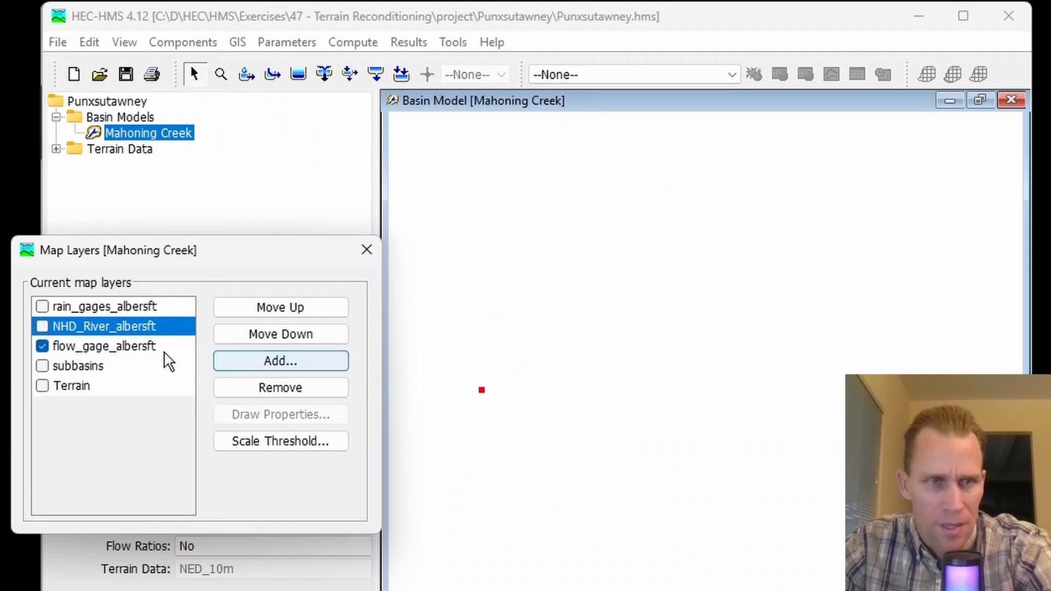
click(42, 306)
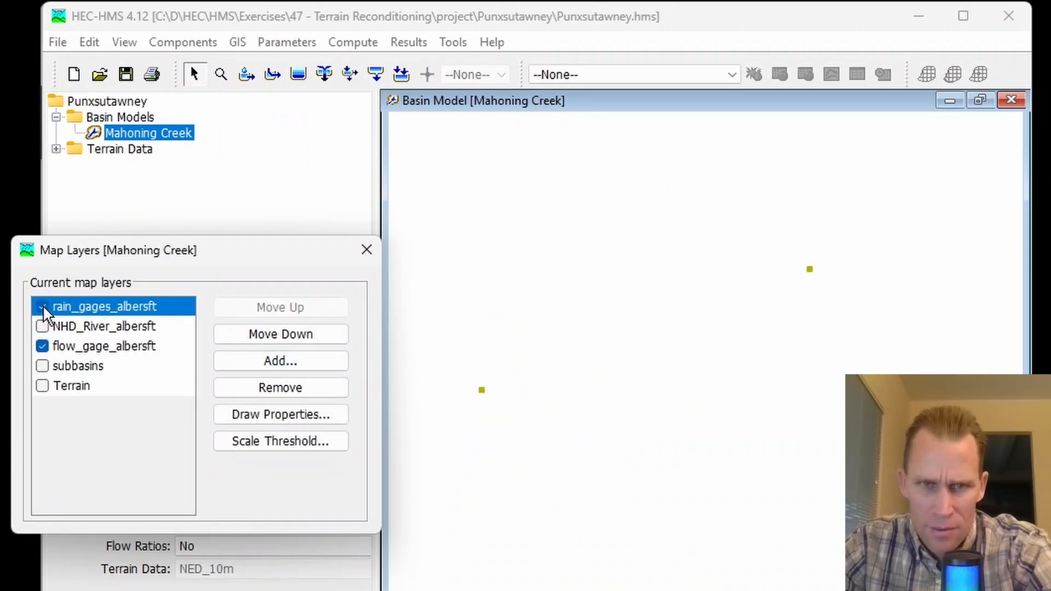
click(42, 307)
click(43, 347)
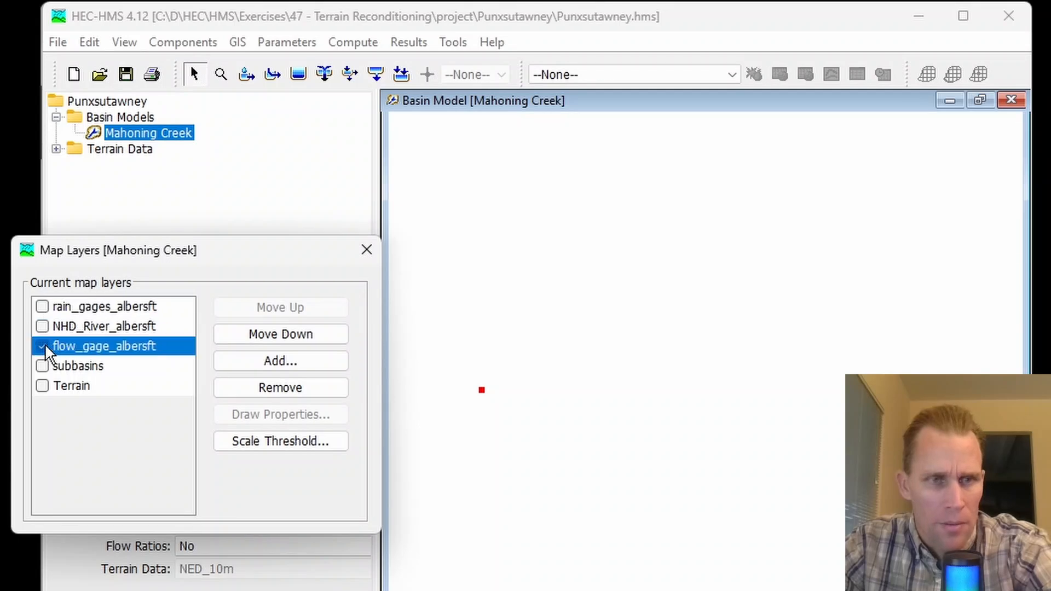
- Show the Terrain, subbasins and NHD_River_albersft layers on the basin map again
click(43, 387)
click(43, 366)
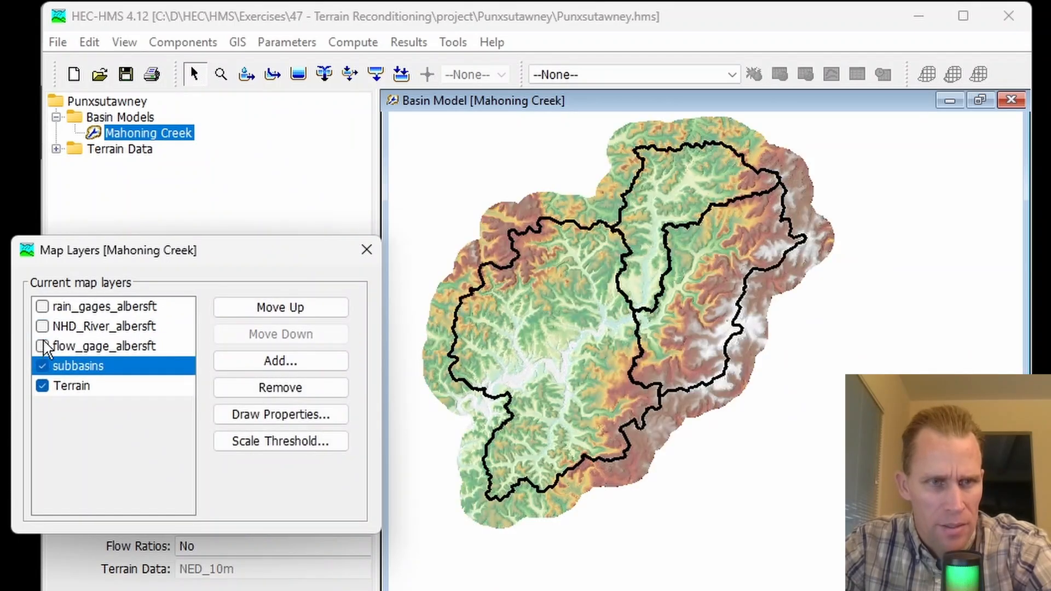
click(42, 326)
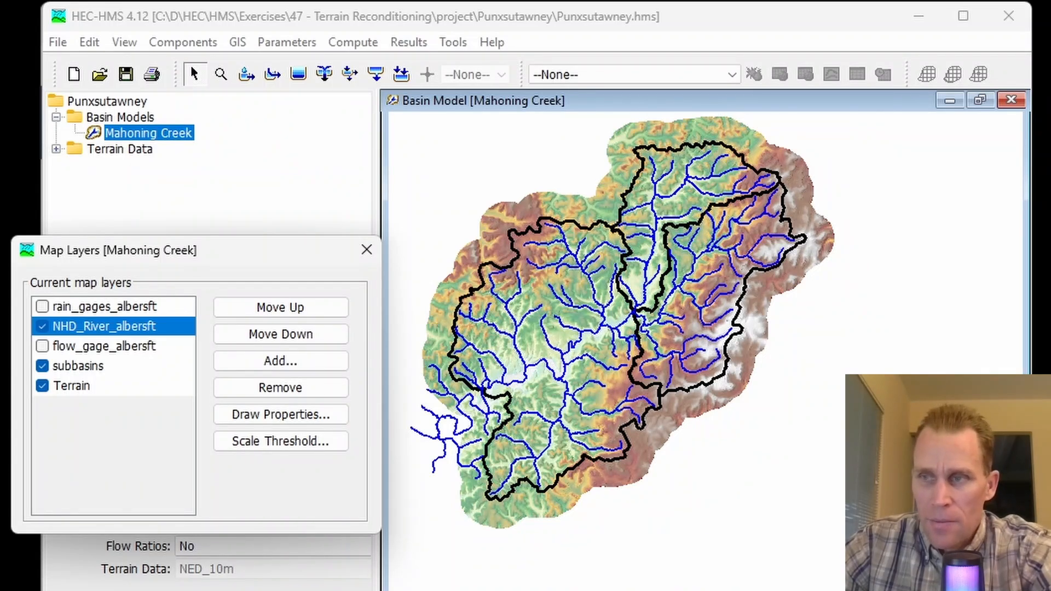
- Start Terrain Reconditioning for the Mahoning Creek basin and skip Build Walls, leaving its settings empty
click(238, 43)
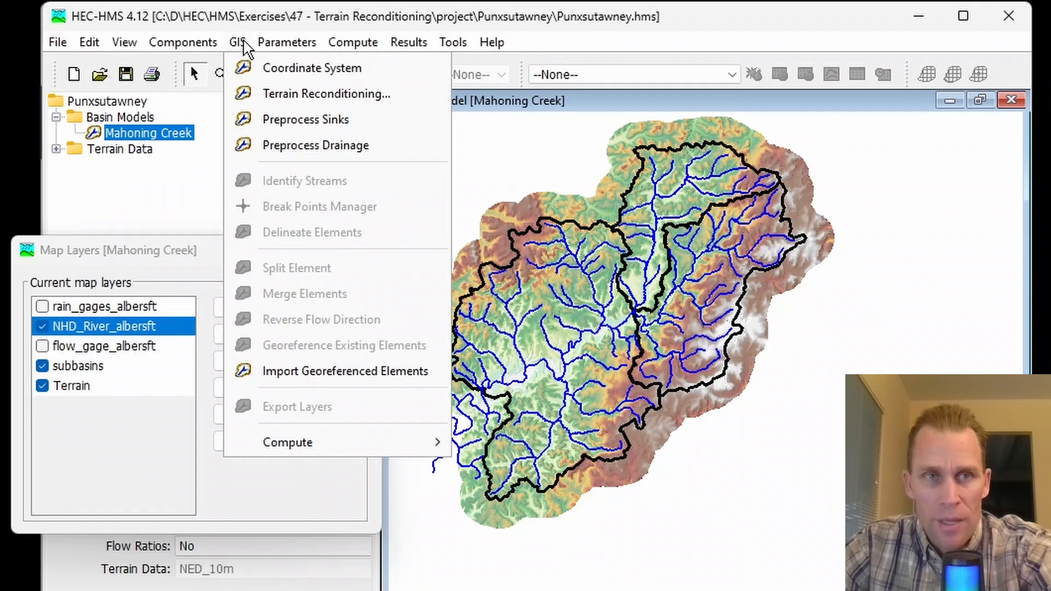
click(276, 97)
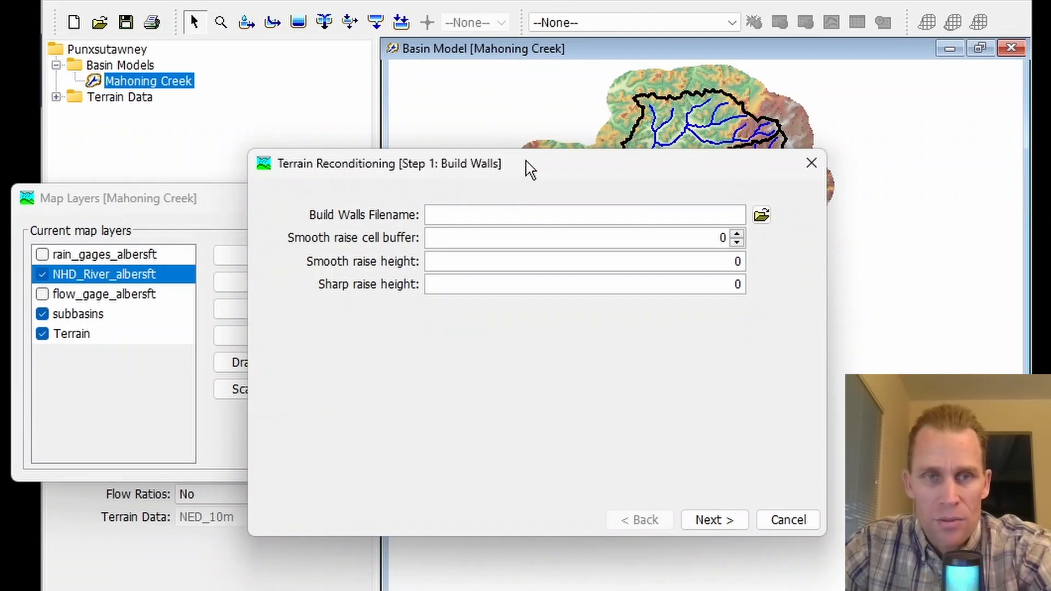
drag(529, 167, 288, 158)
drag(519, 293, 412, 286)
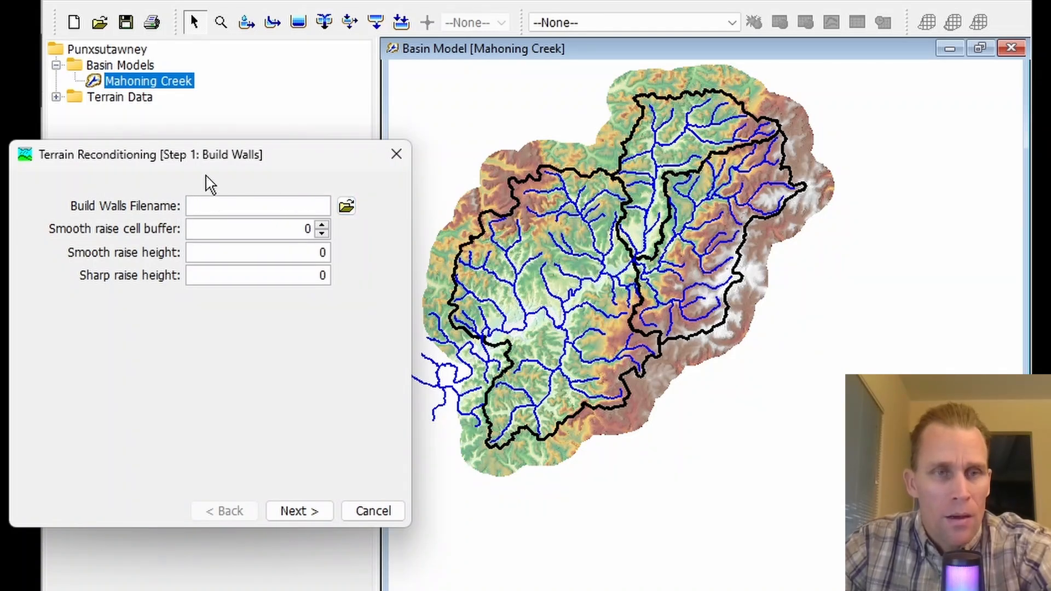
click(296, 509)
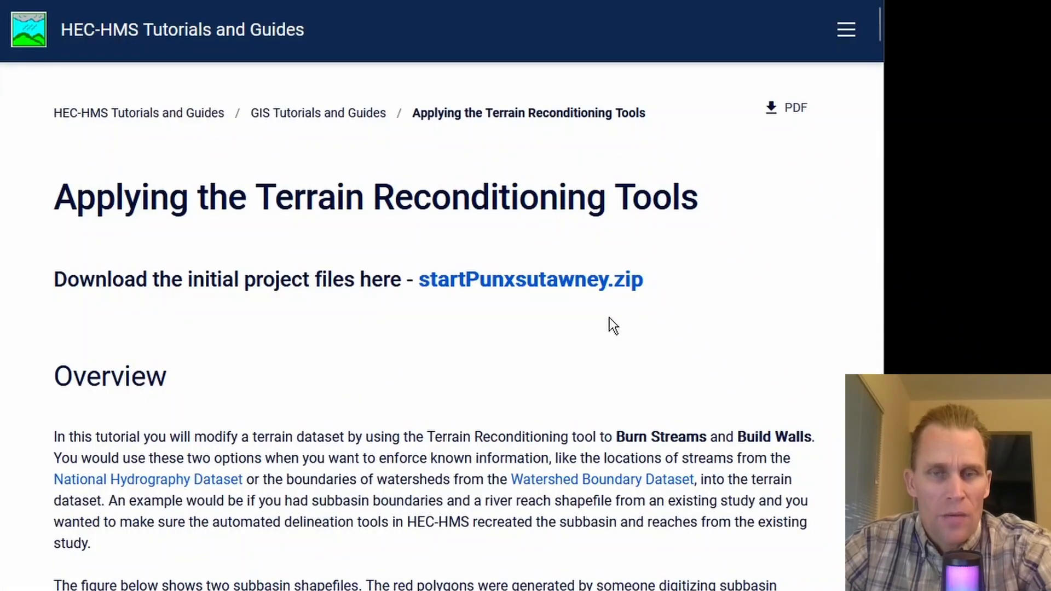
- Read the web tutorial's explanation and figure of the burn streams cell buffer, smooth drop and sharp drop
scroll(748, 295, down, 15)
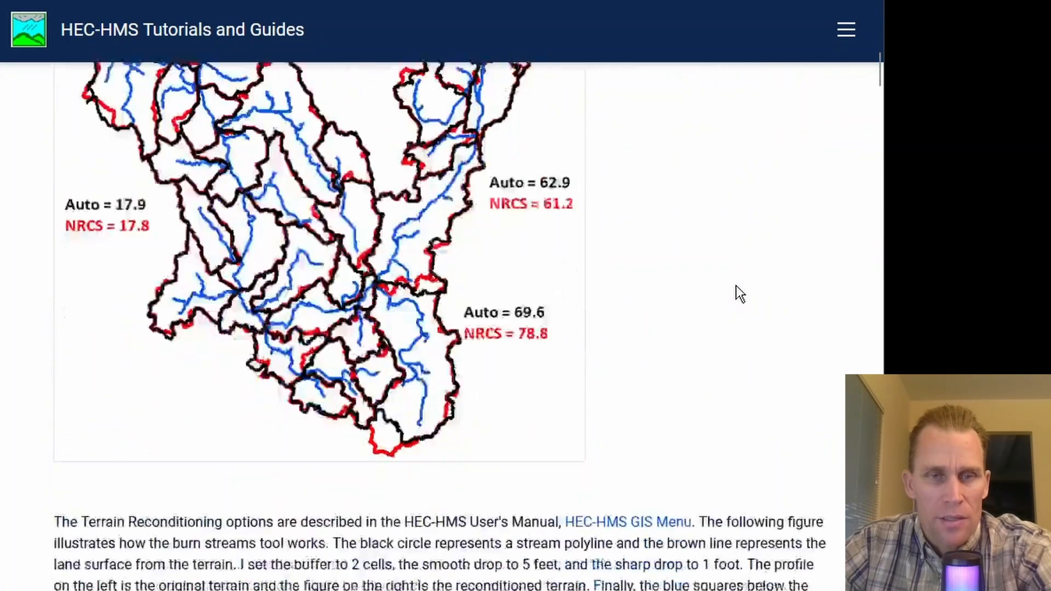
scroll(733, 287, down, 7)
scroll(730, 281, up, 2)
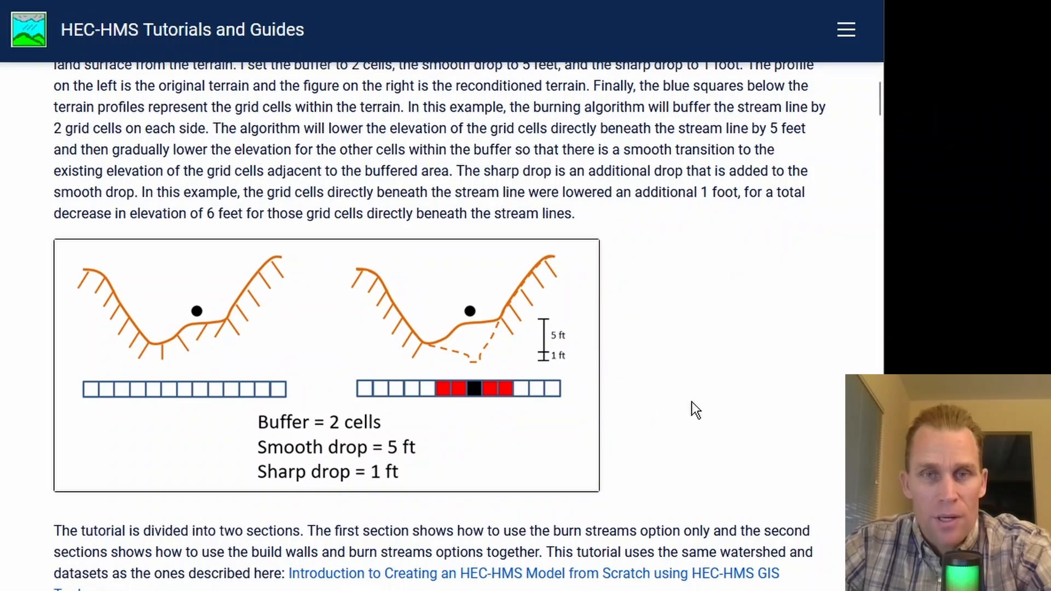
scroll(686, 400, up, 3)
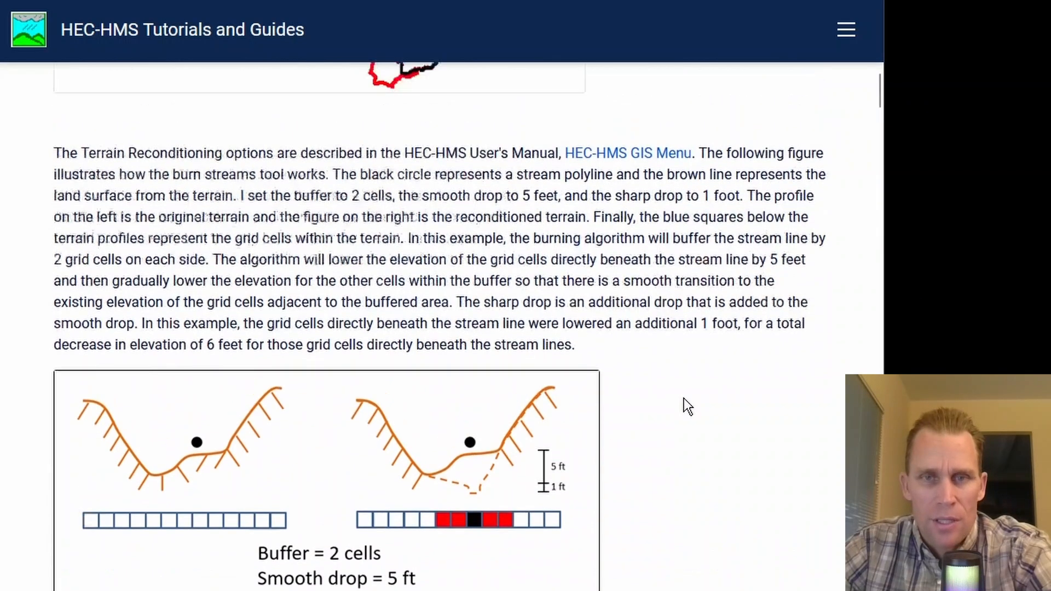
scroll(684, 398, up, 1)
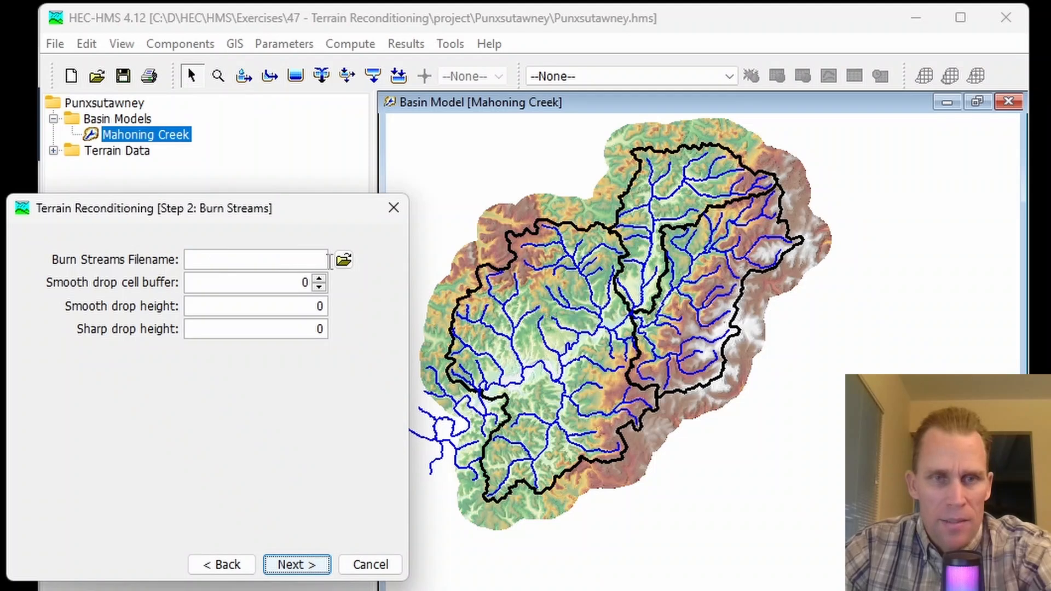
- Choose NHD_River_albersft.shp from the project's maps > GIS Data folder as the burn streams file
click(344, 260)
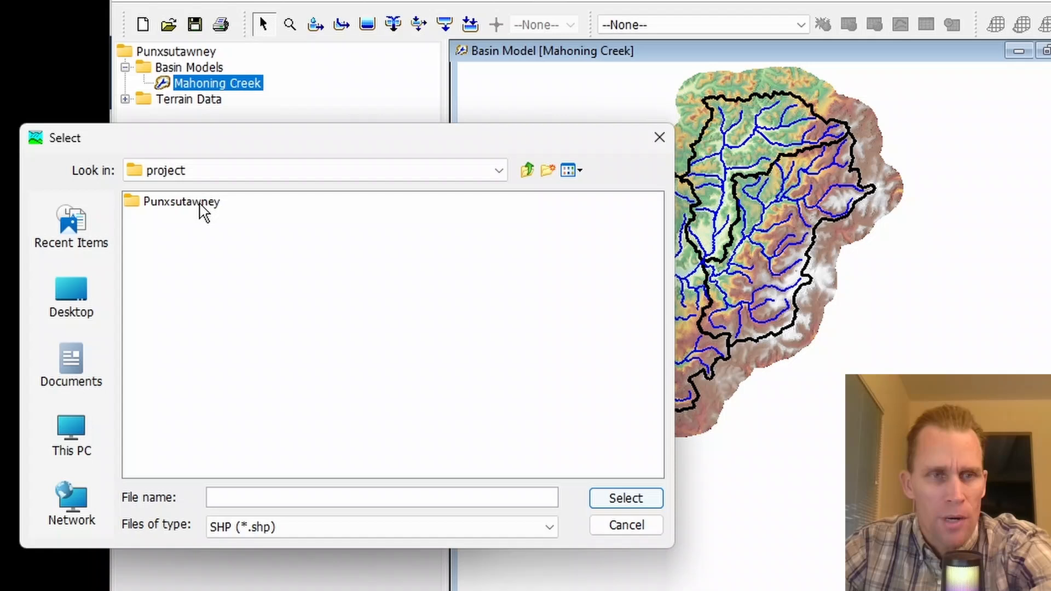
double_click(202, 211)
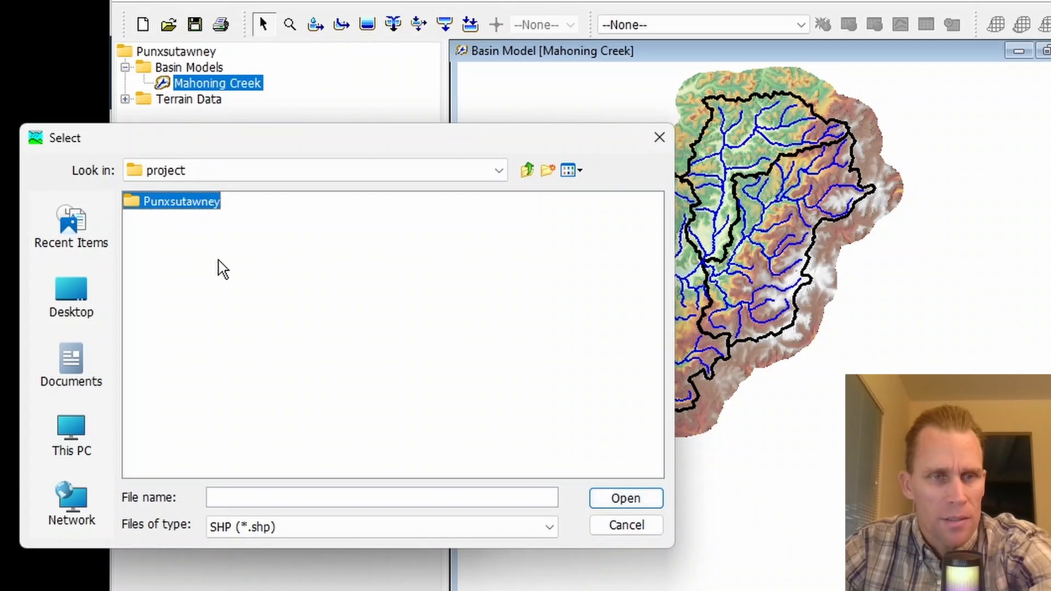
click(163, 349)
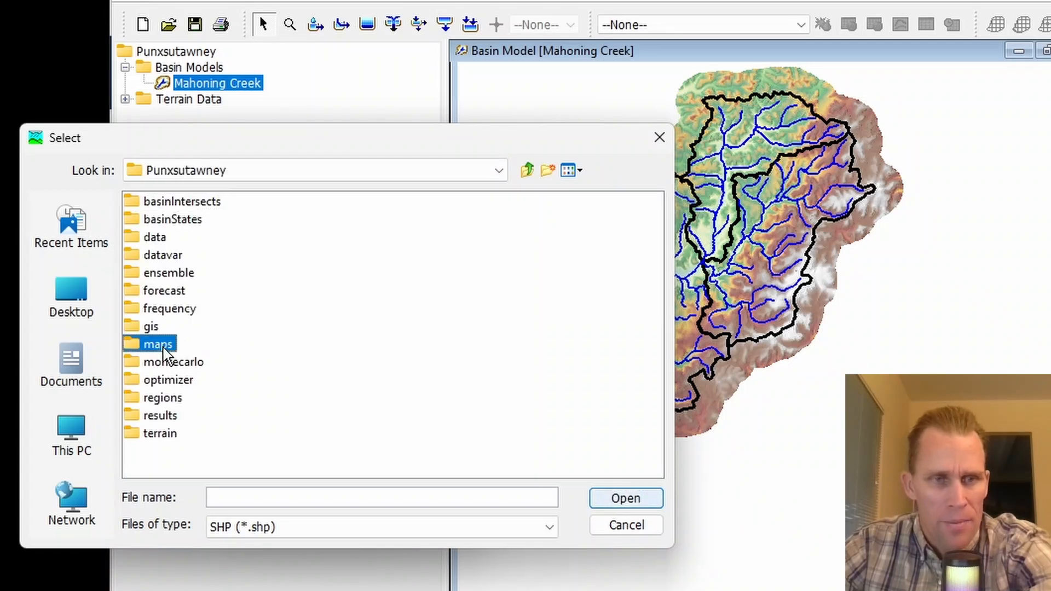
double_click(162, 350)
click(179, 213)
double_click(179, 214)
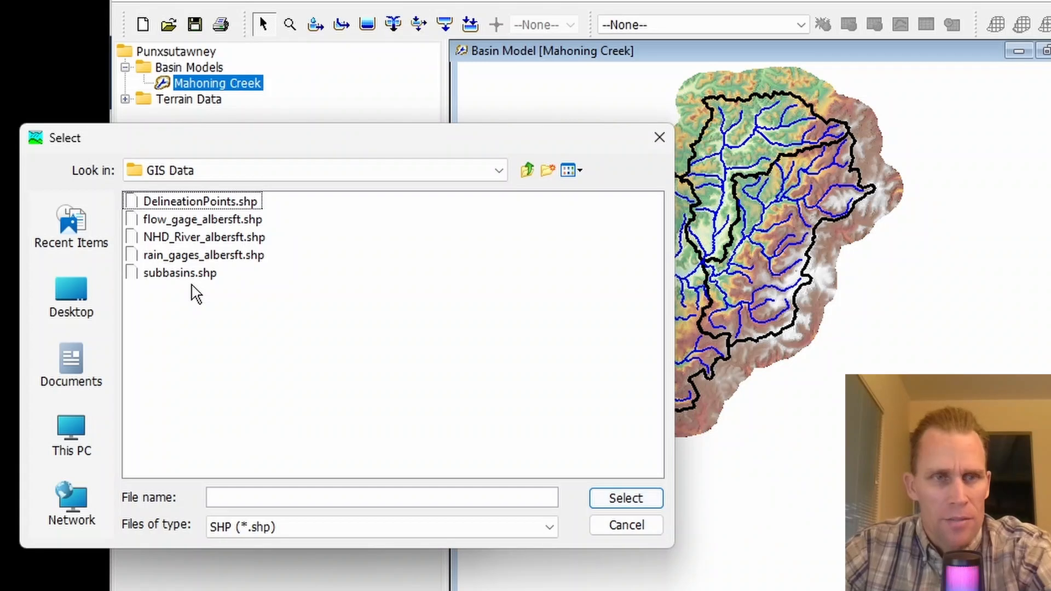
click(188, 239)
click(608, 501)
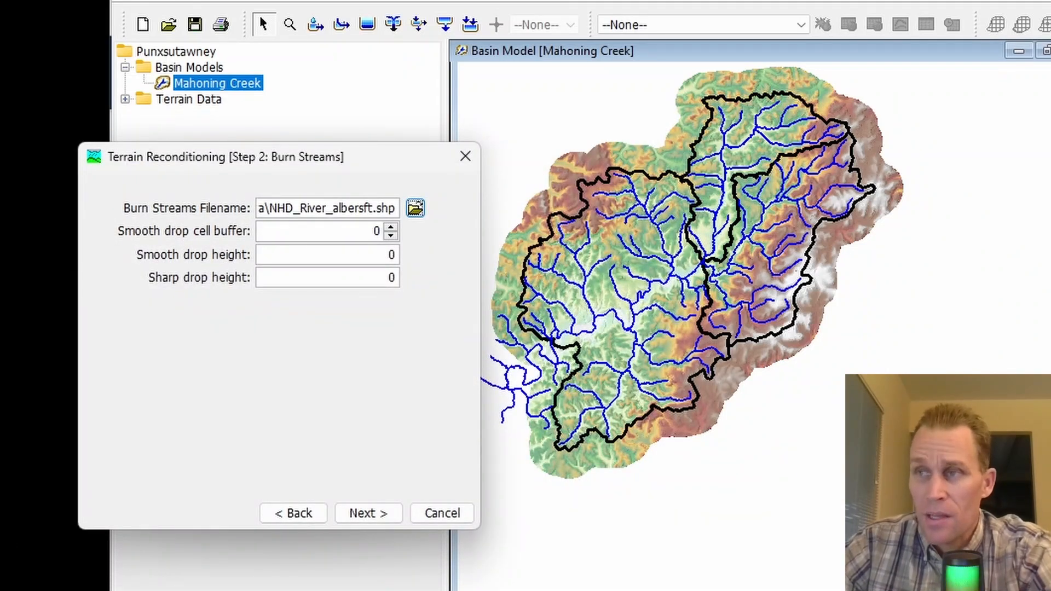
- Recondition the terrain with a smooth drop cell buffer of 10, smooth drop height 50 and sharp drop height 20
double_click(377, 231)
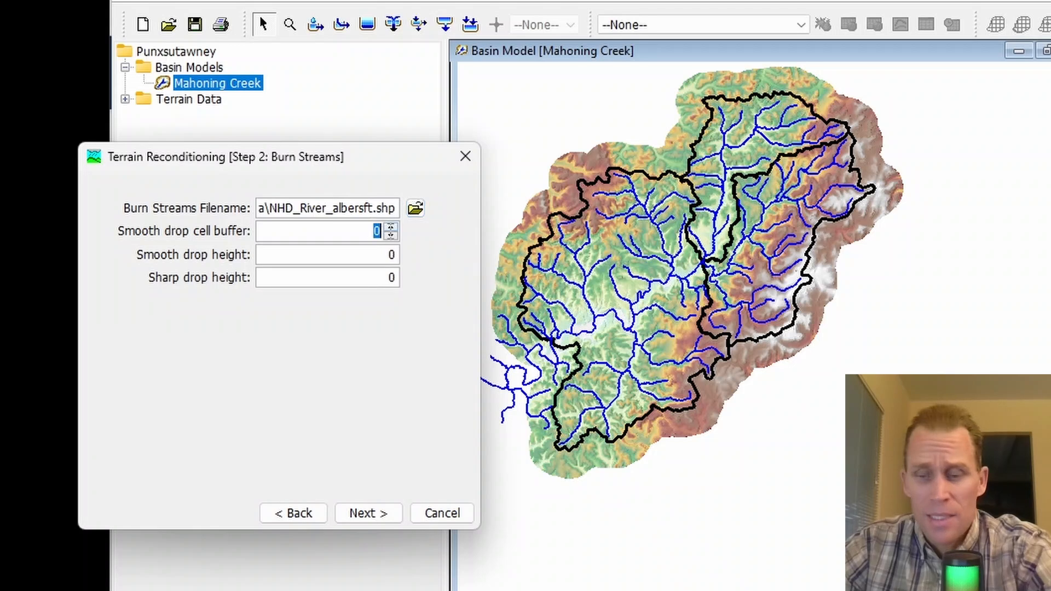
text(10)
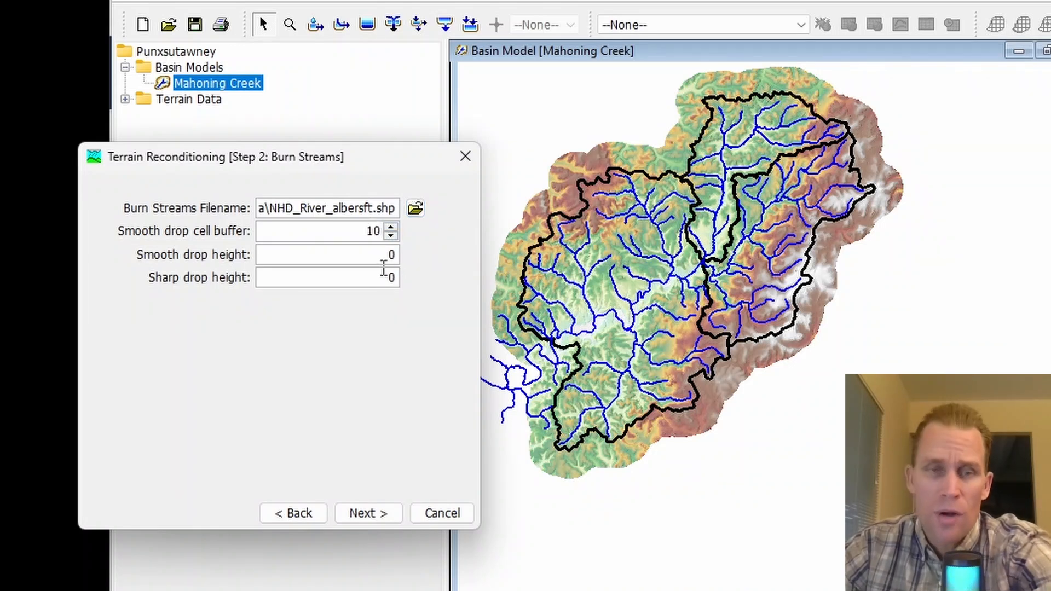
double_click(390, 255)
text(50)
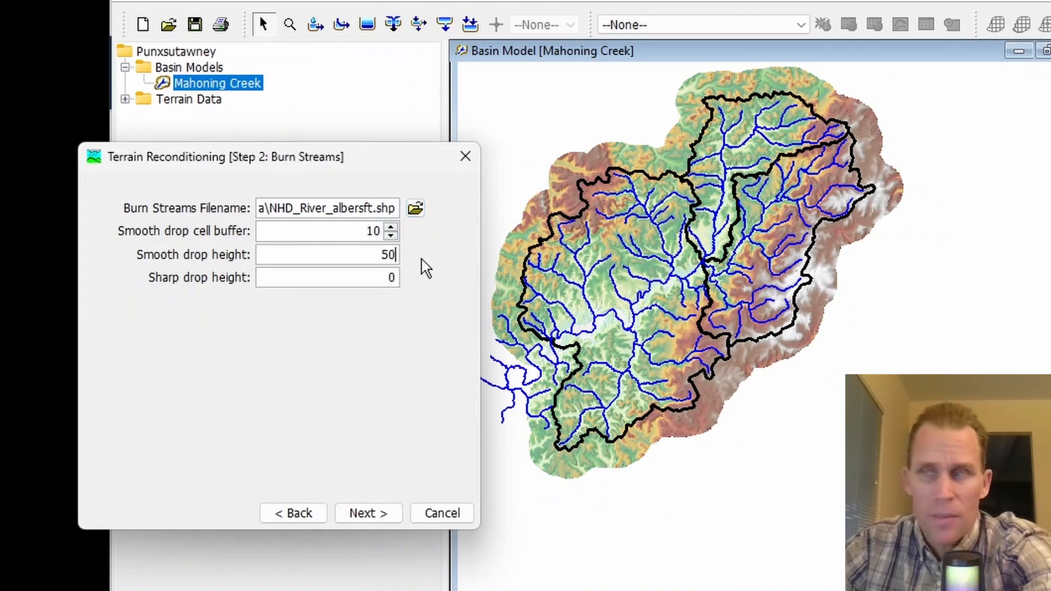
double_click(375, 279)
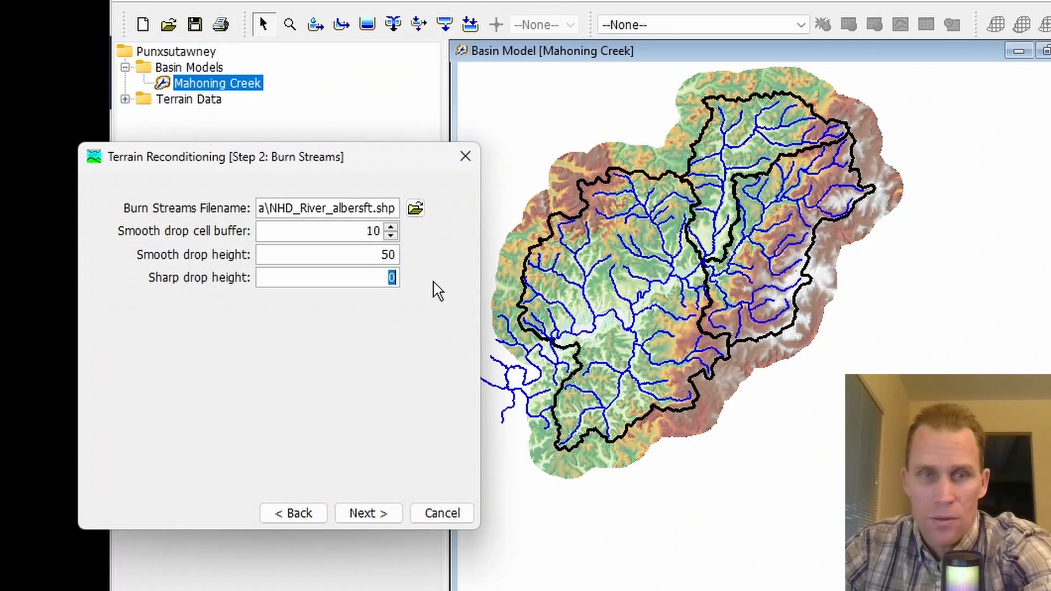
text(20)
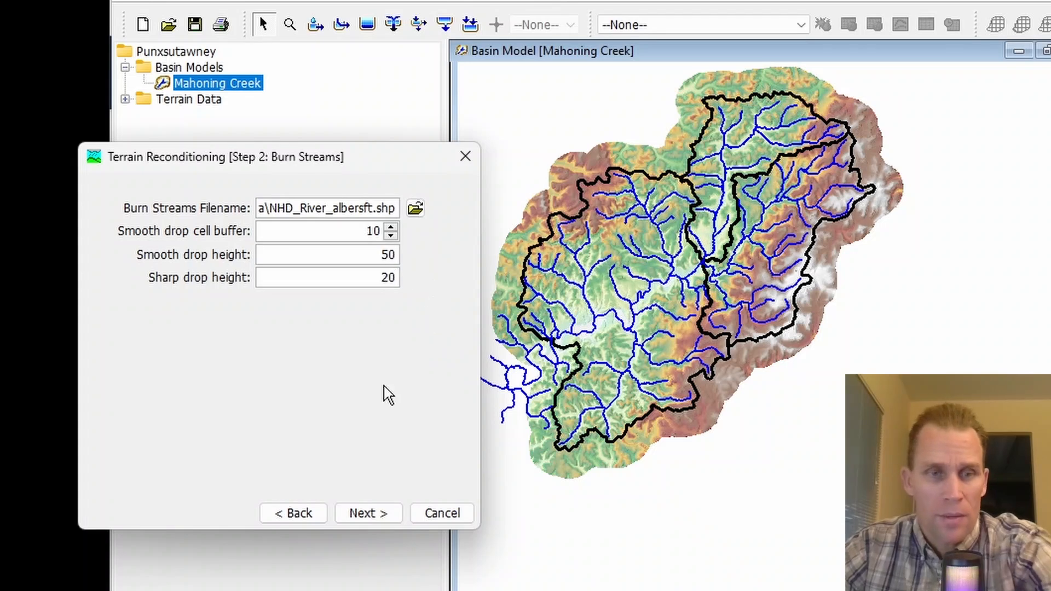
click(368, 517)
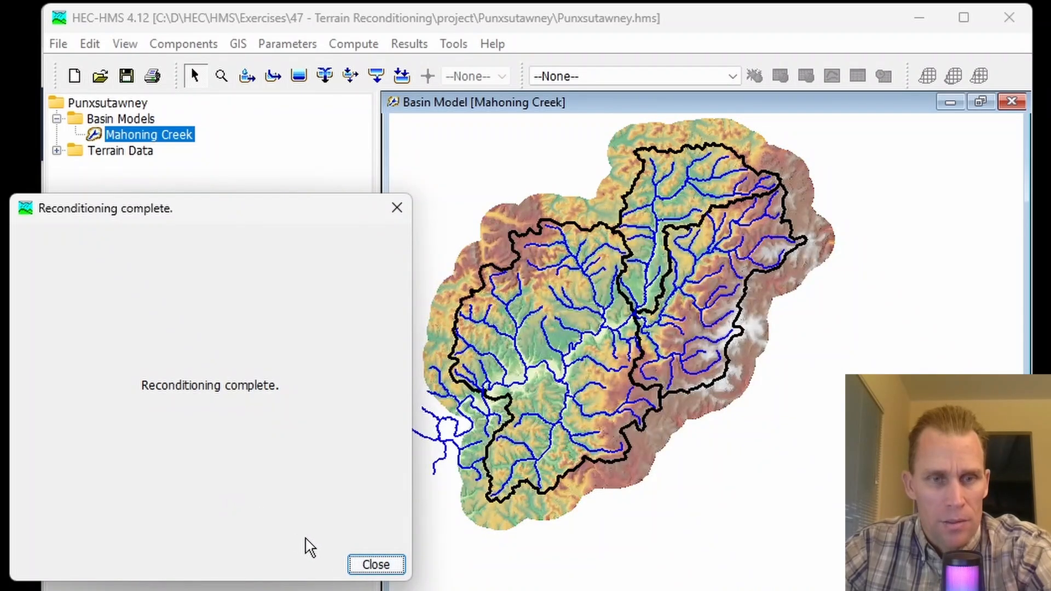
click(378, 568)
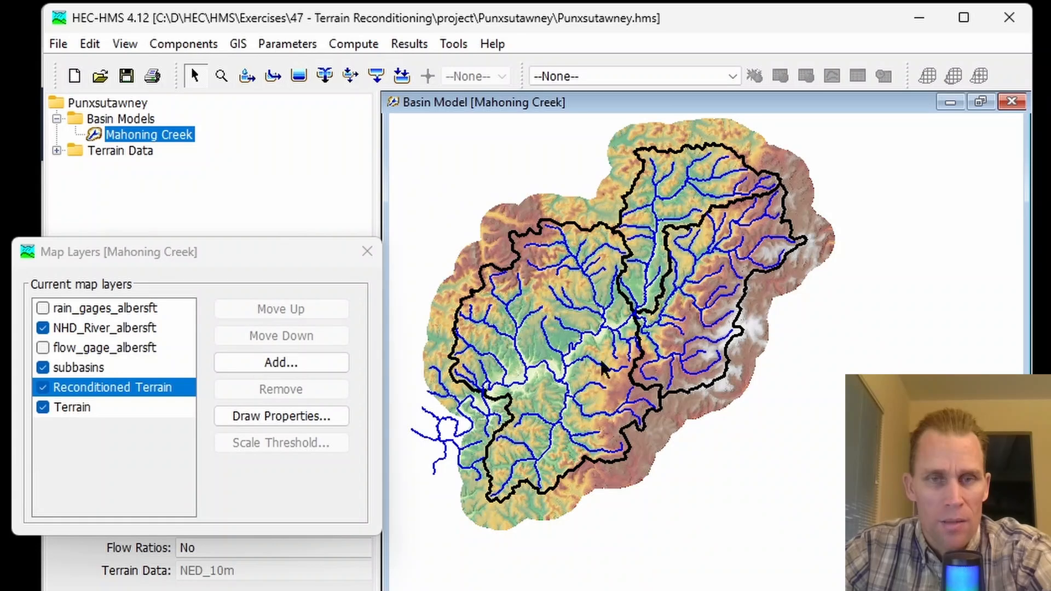
- Compare a stream reach with and without the Reconditioned Terrain layer, with the NHD_River_albersft layer hidden
scroll(585, 389, up, 3)
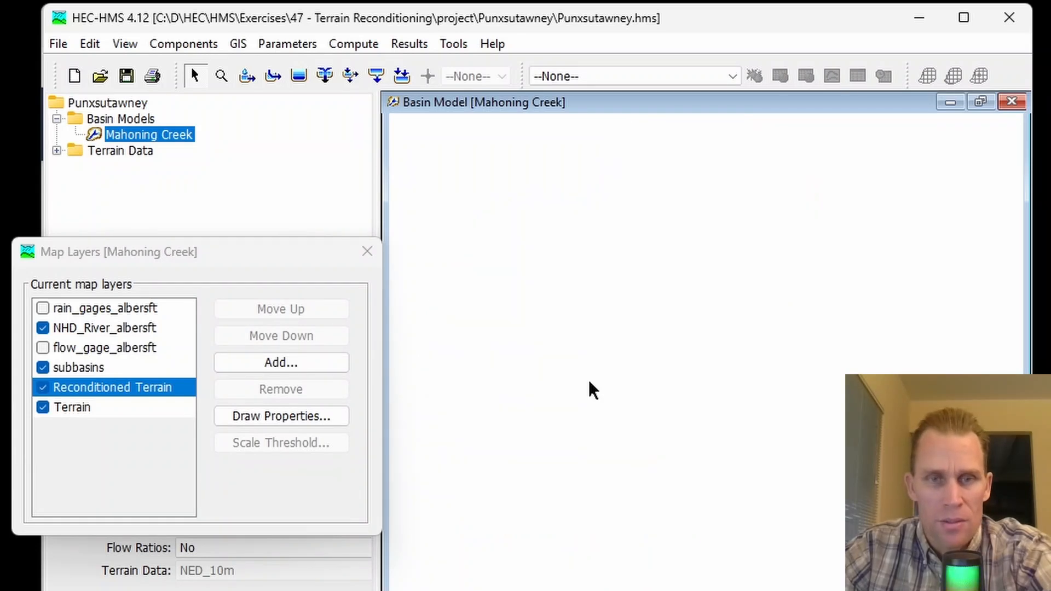
scroll(601, 403, up, 5)
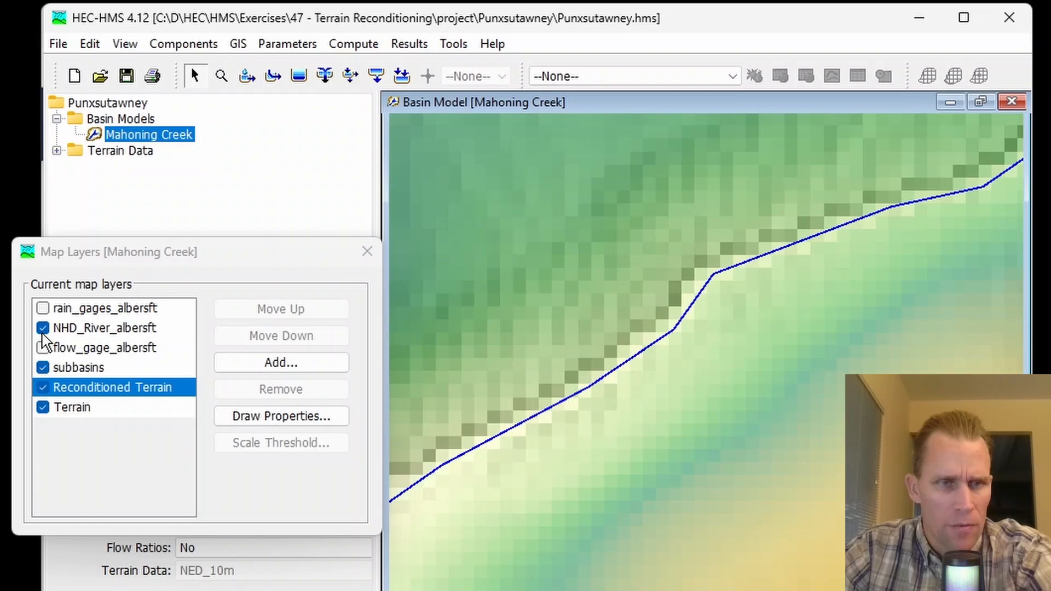
click(43, 329)
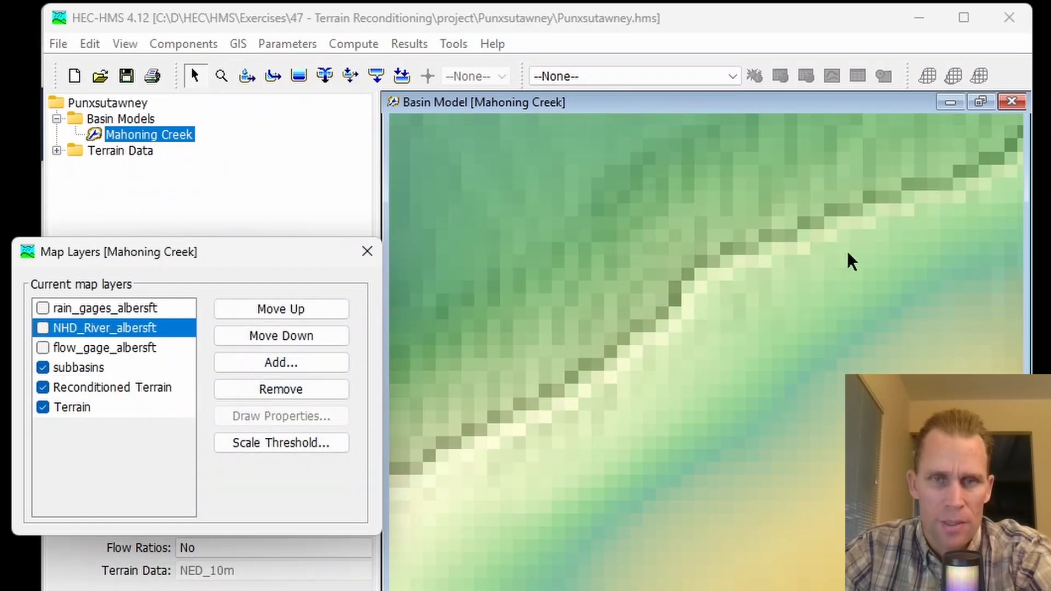
click(42, 388)
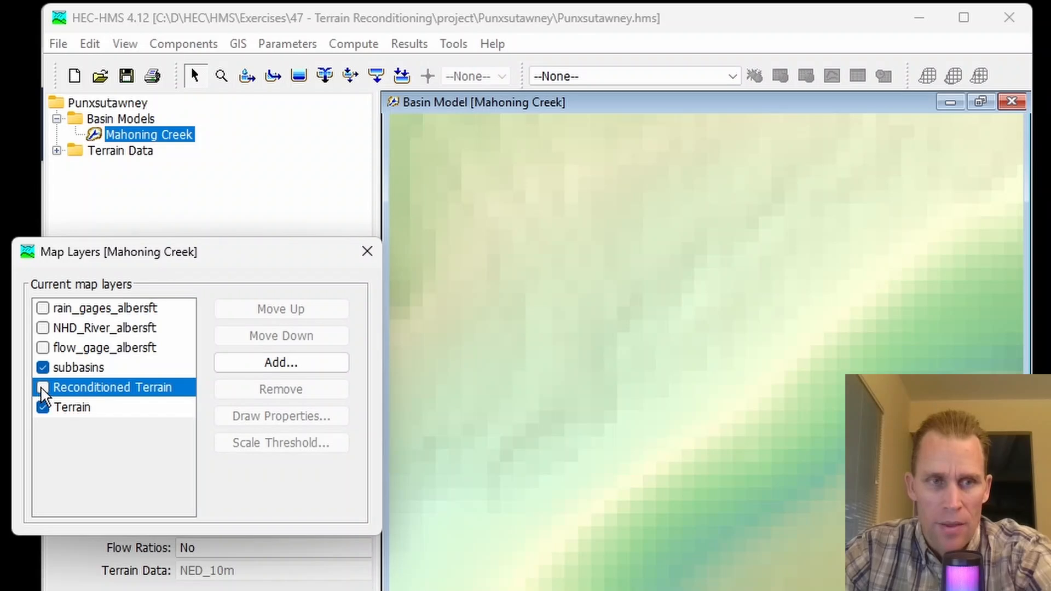
click(42, 388)
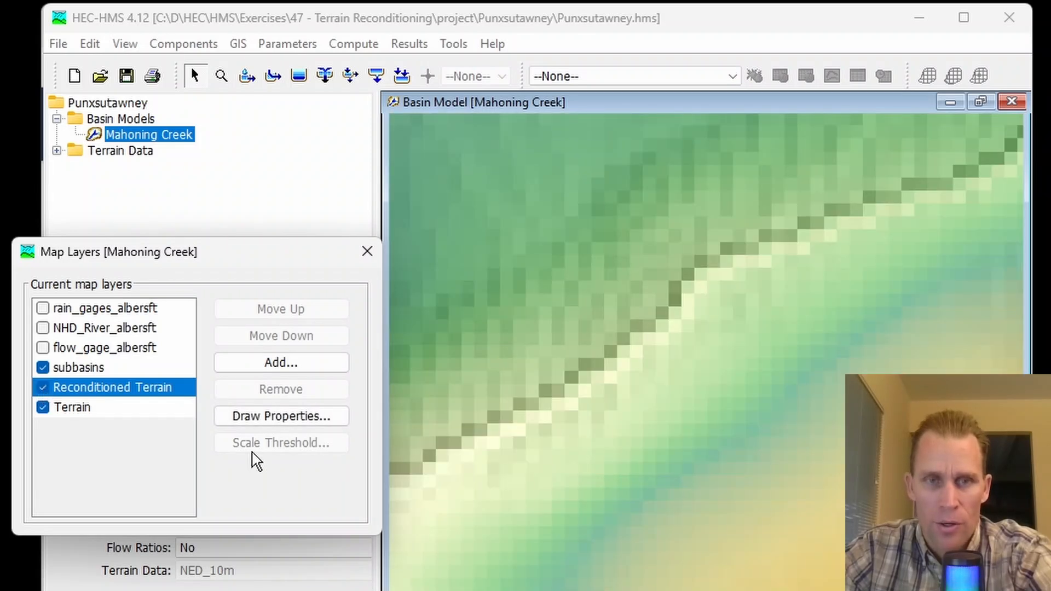
- Check the elevation of one stream cell on the reconditioned and original terrain, then show Reconditioned Terrain again
drag(459, 488, 567, 447)
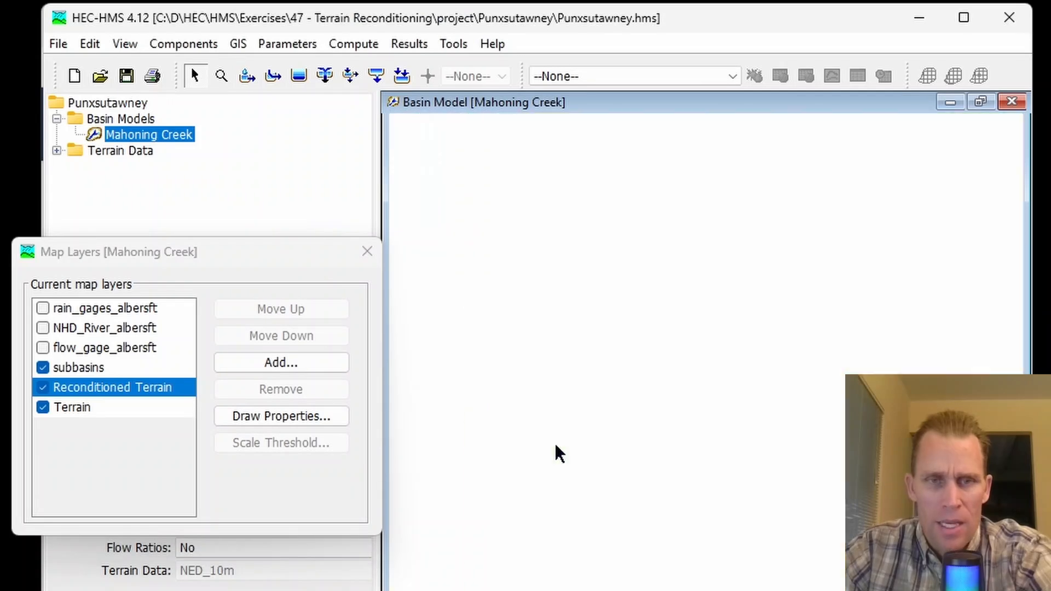
drag(290, 259, 272, 266)
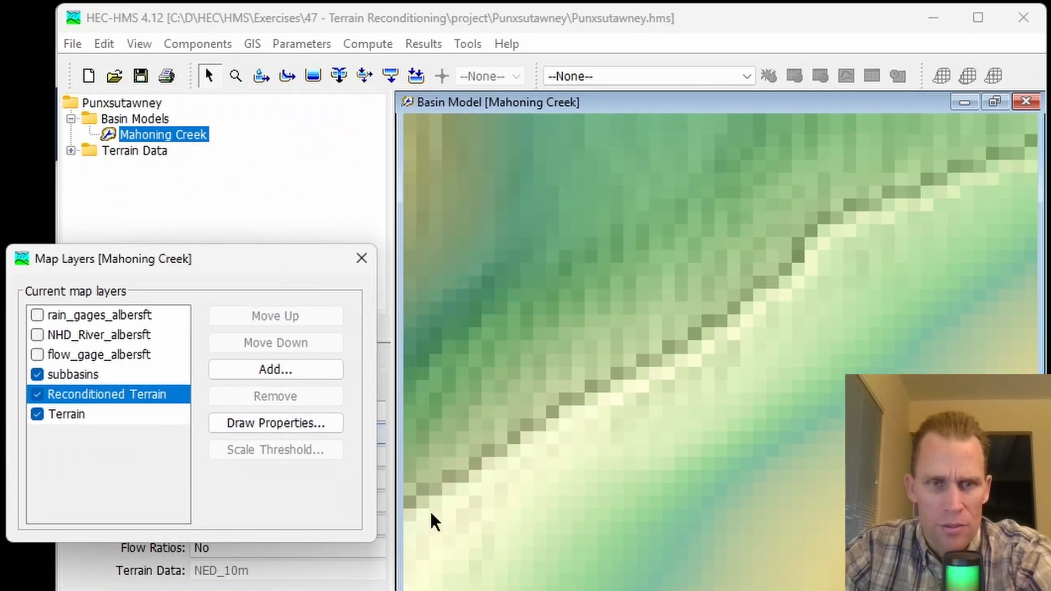
scroll(418, 511, up, 2)
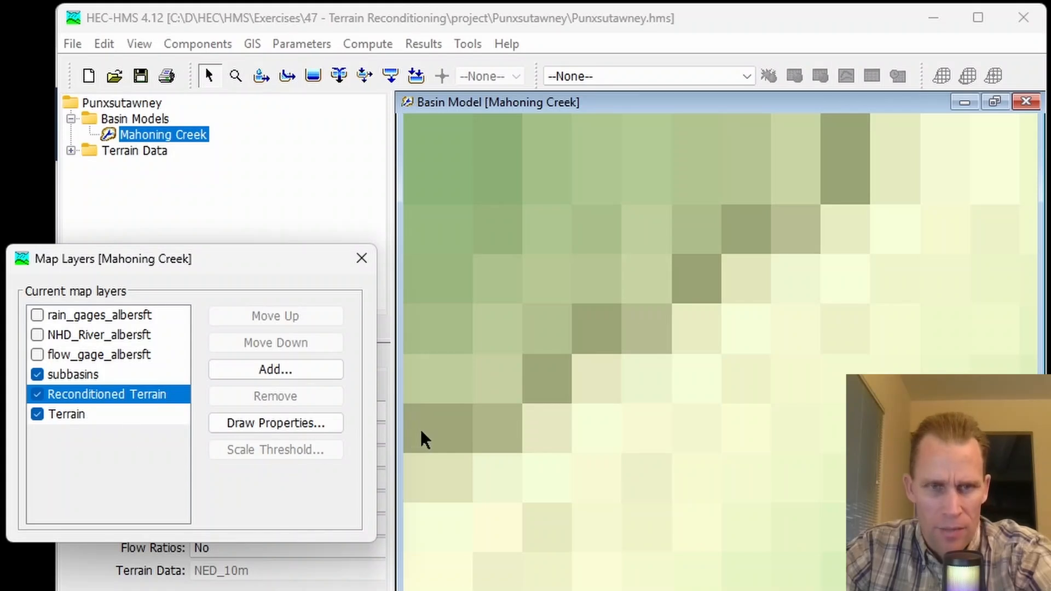
mouse_move(424, 438)
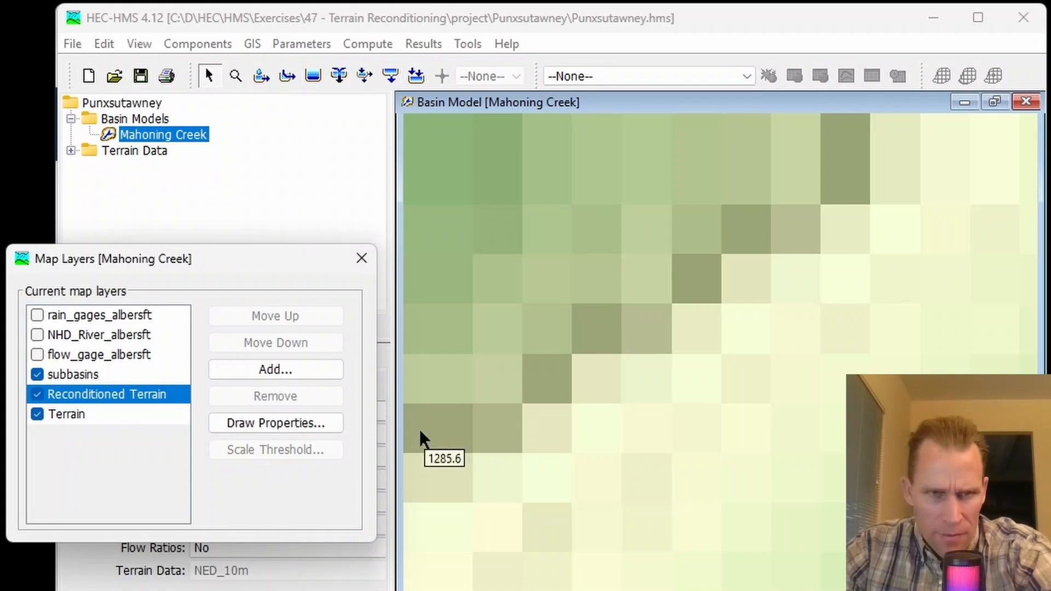
click(37, 395)
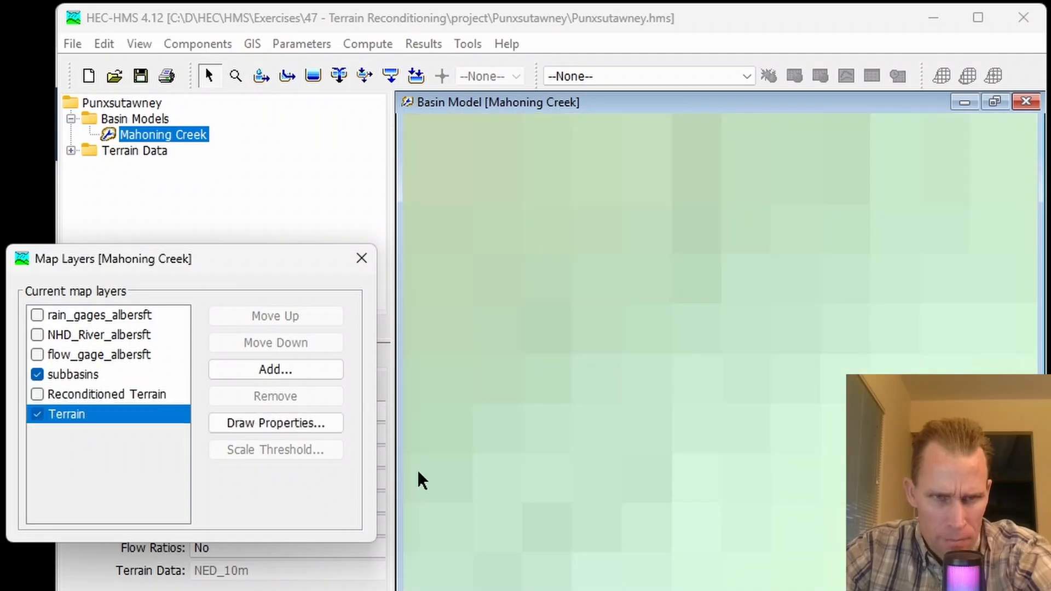
mouse_move(418, 480)
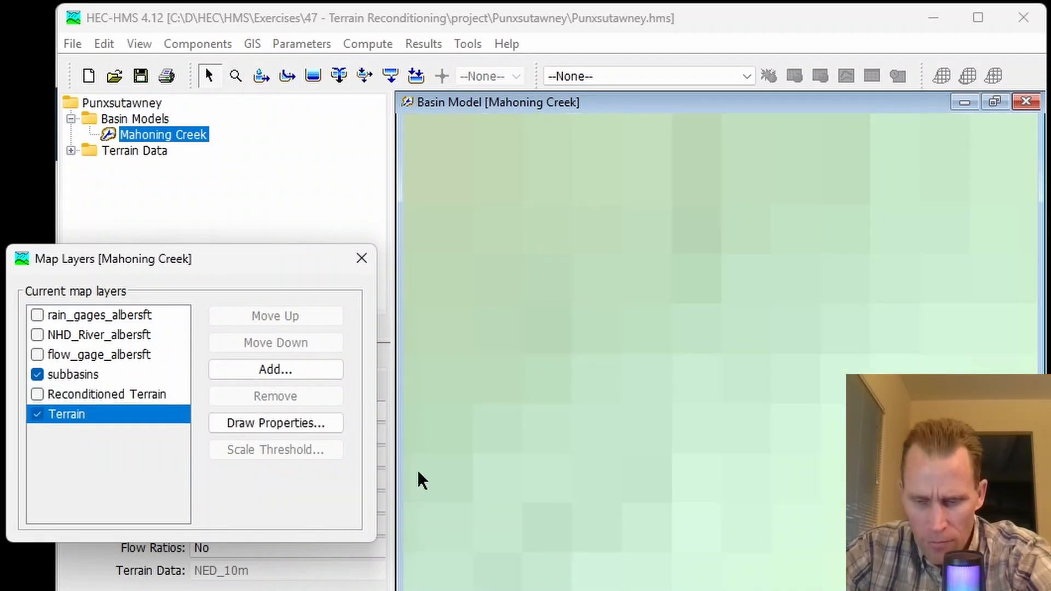
mouse_move(422, 454)
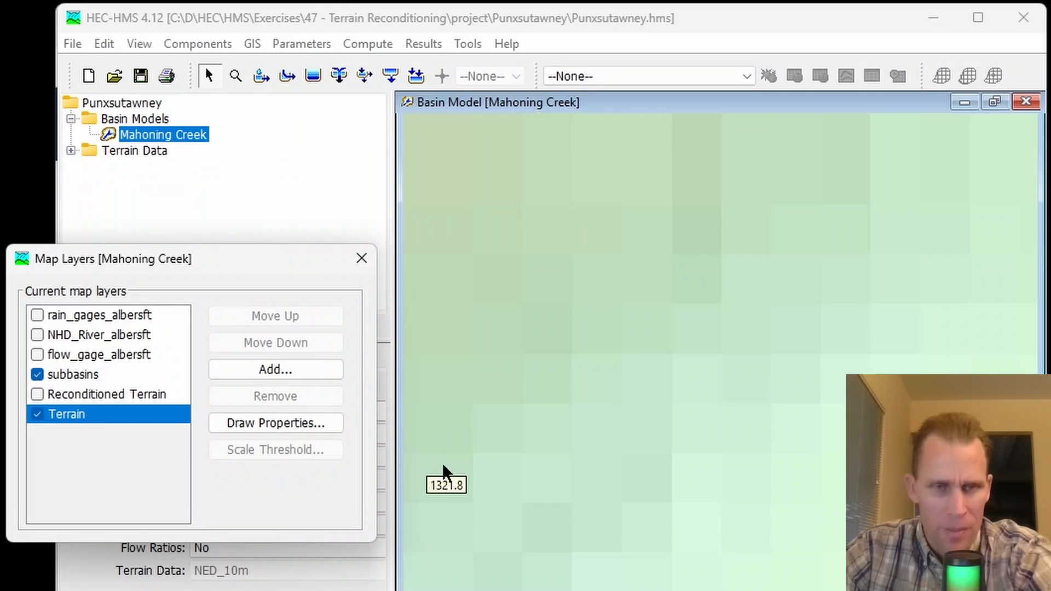
click(36, 395)
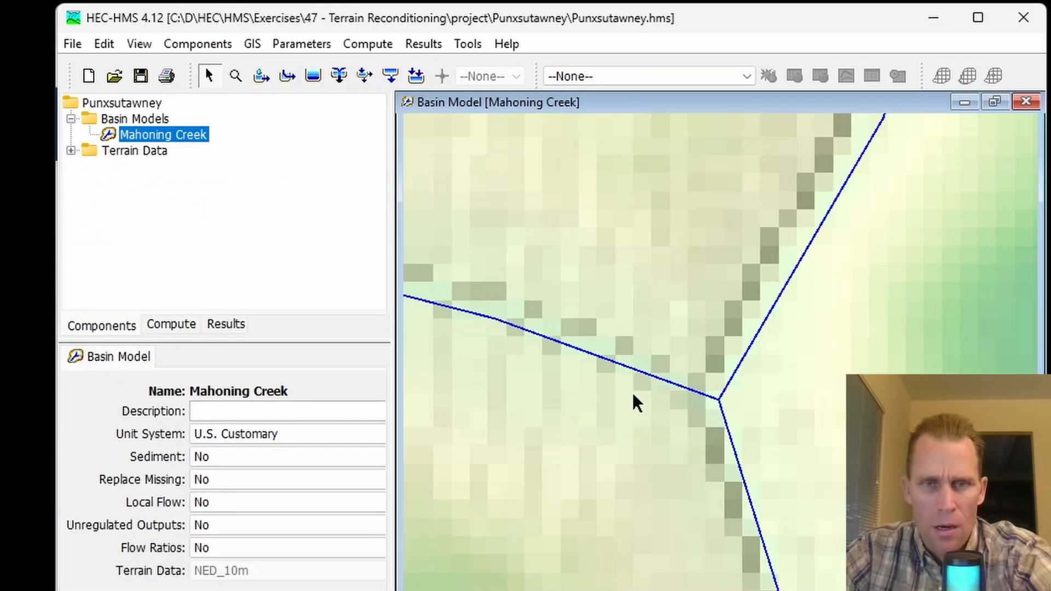
- Examine how the burned stream cells follow the NHD river lines around the confluence and across the whole basin
scroll(660, 388, down, 2)
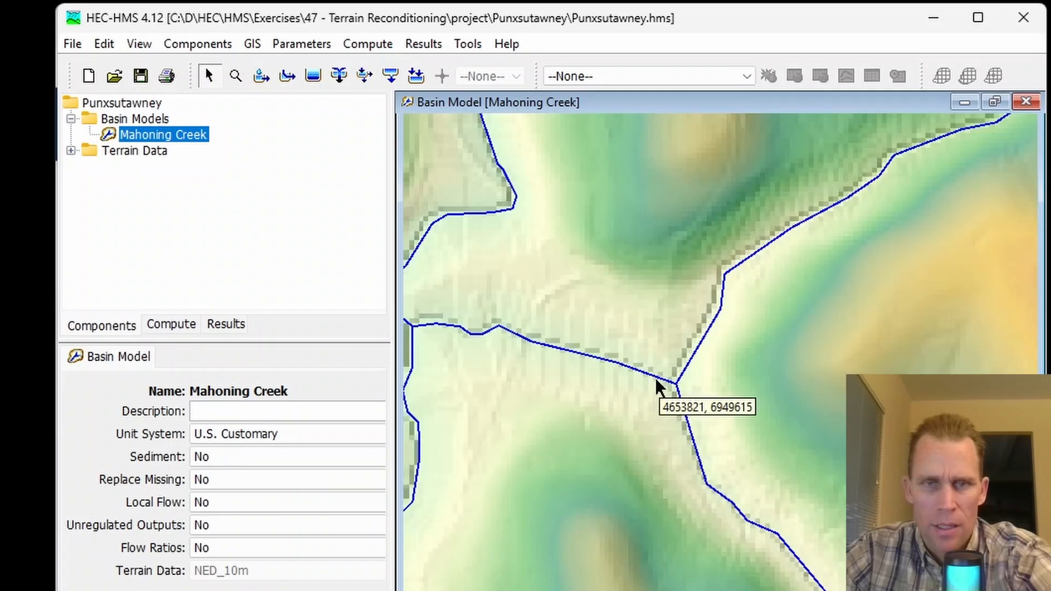
drag(646, 419, 667, 316)
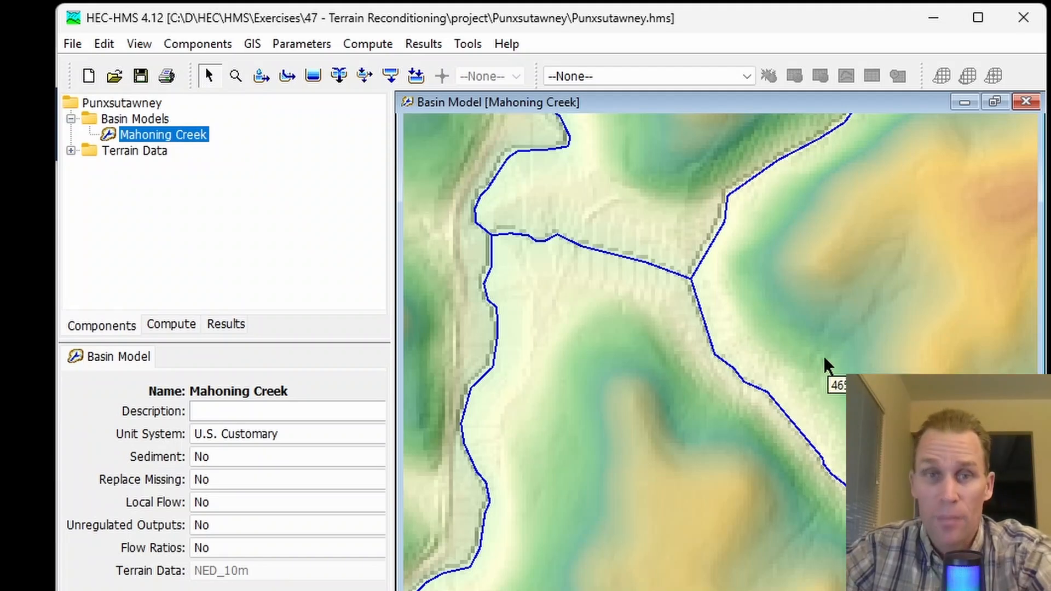
scroll(825, 359, down, 6)
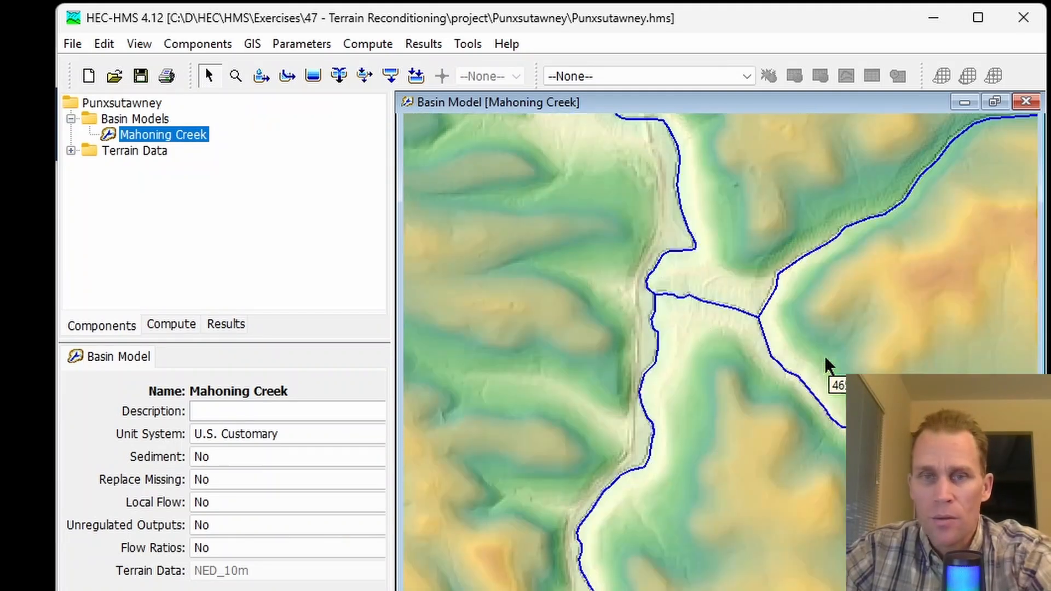
scroll(825, 359, down, 3)
scroll(710, 332, down, 3)
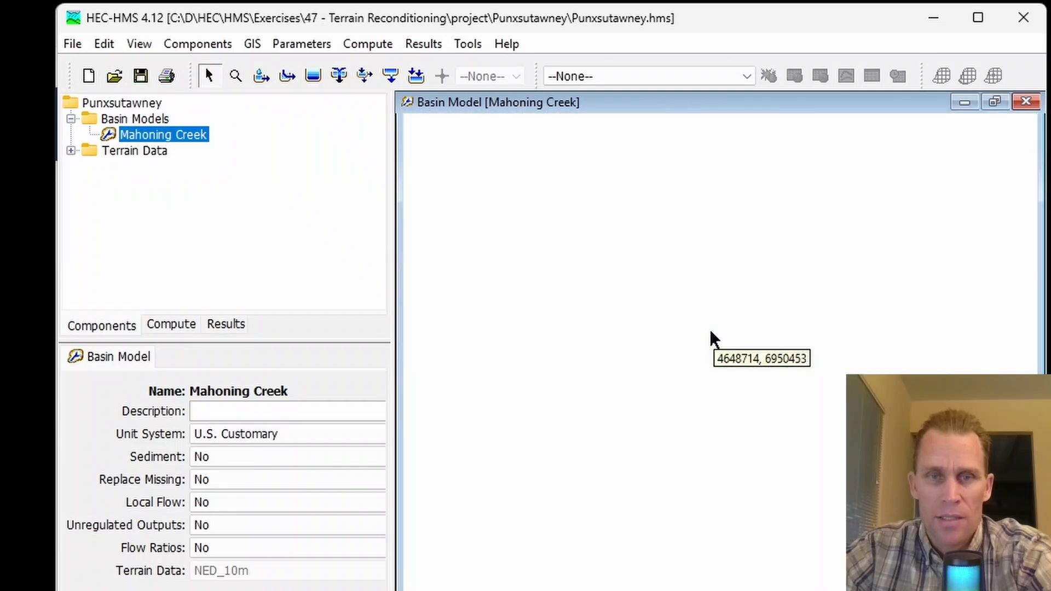
scroll(646, 403, up, 3)
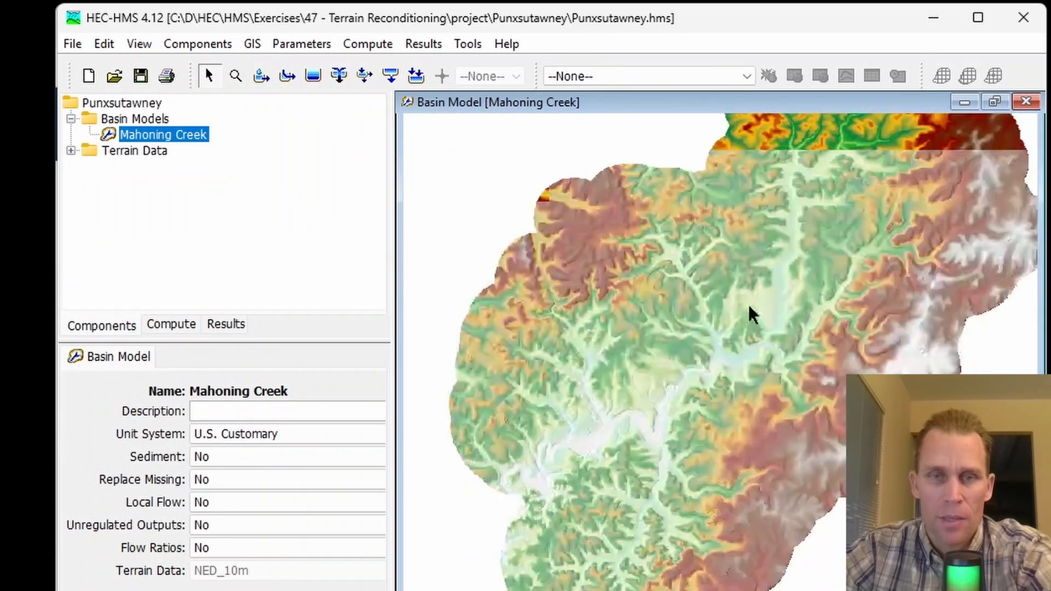
drag(778, 324, 732, 333)
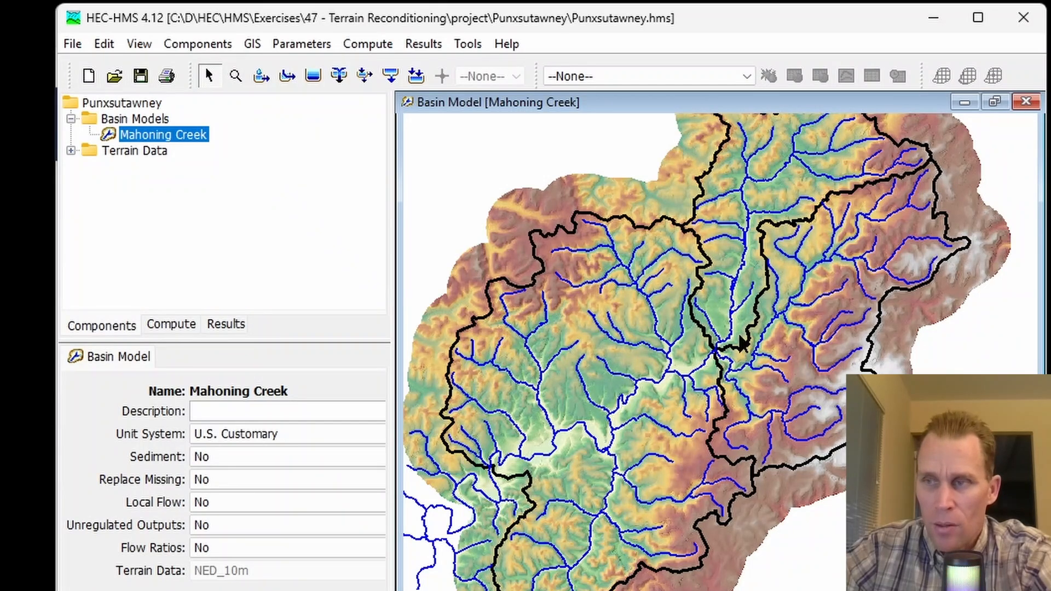
- Restart Terrain Reconditioning for Mahoning Creek, accept overwriting the existing reconditioned terrain file, and narrow the wizard to uncover the basin map
click(252, 44)
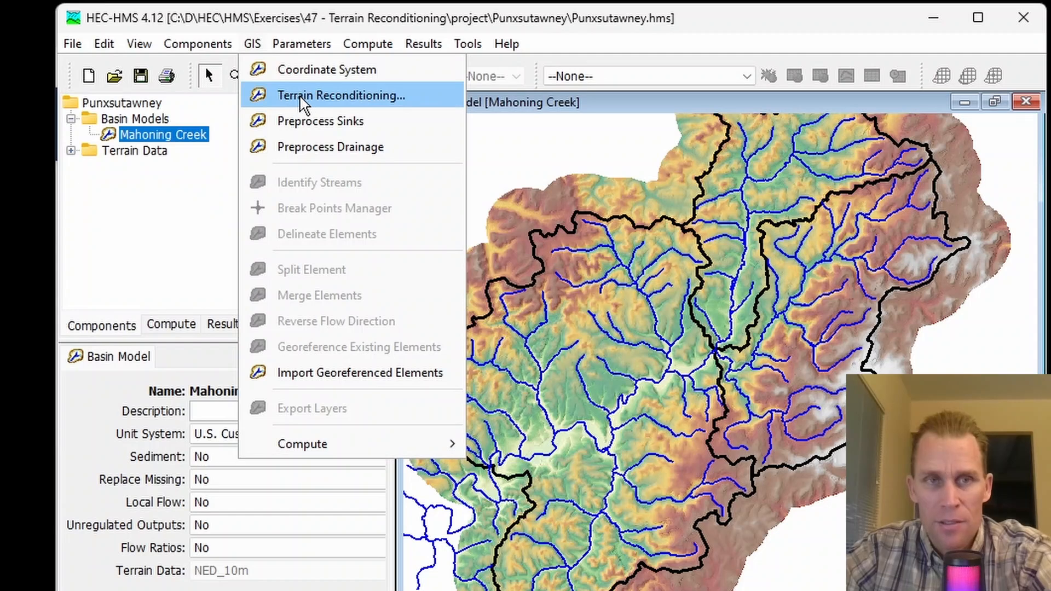
click(328, 96)
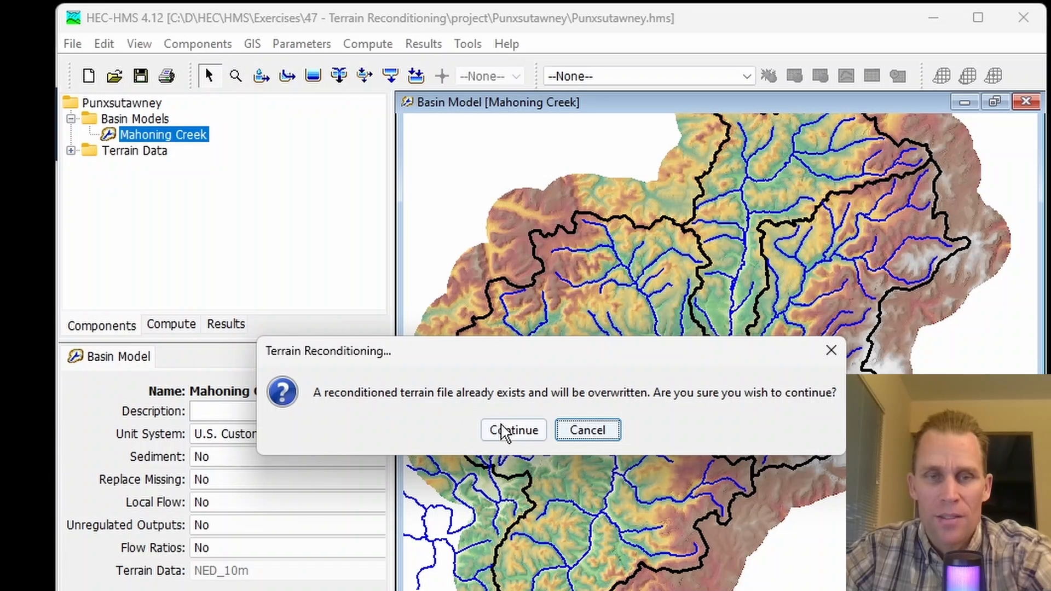
click(513, 433)
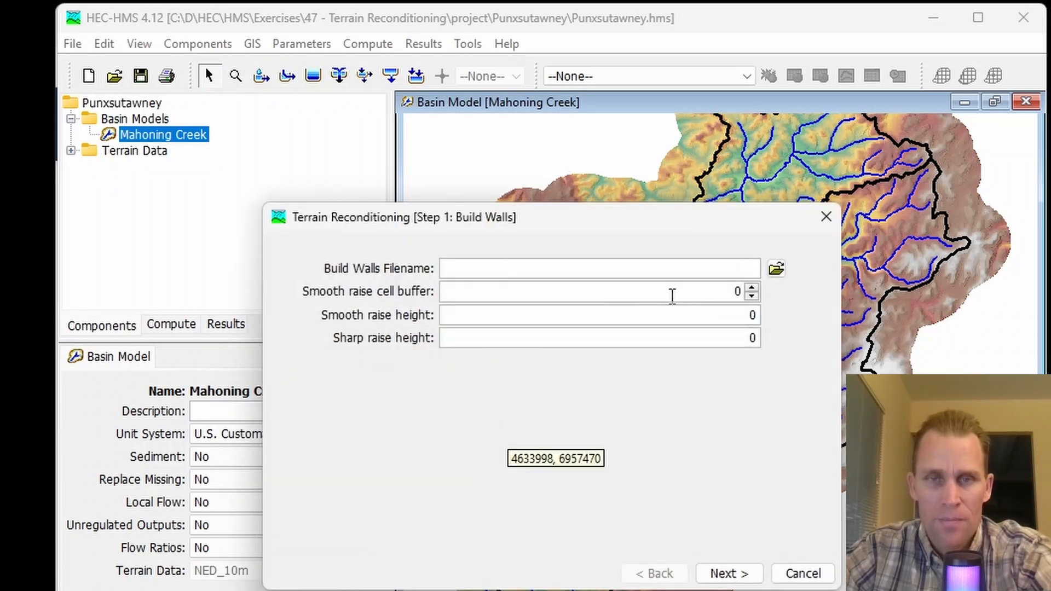
drag(726, 235, 531, 206)
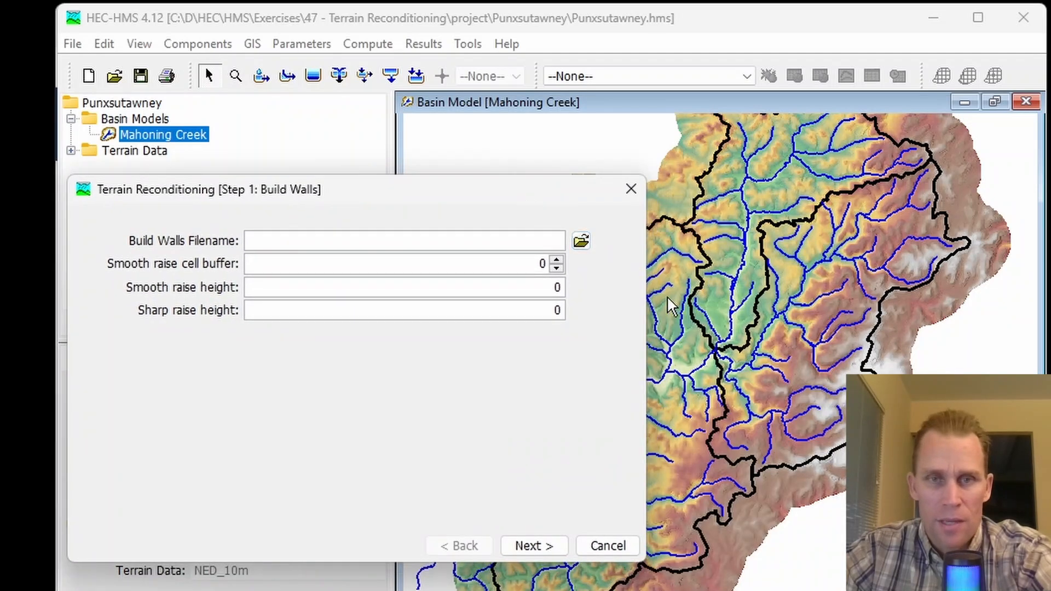
drag(647, 296, 406, 335)
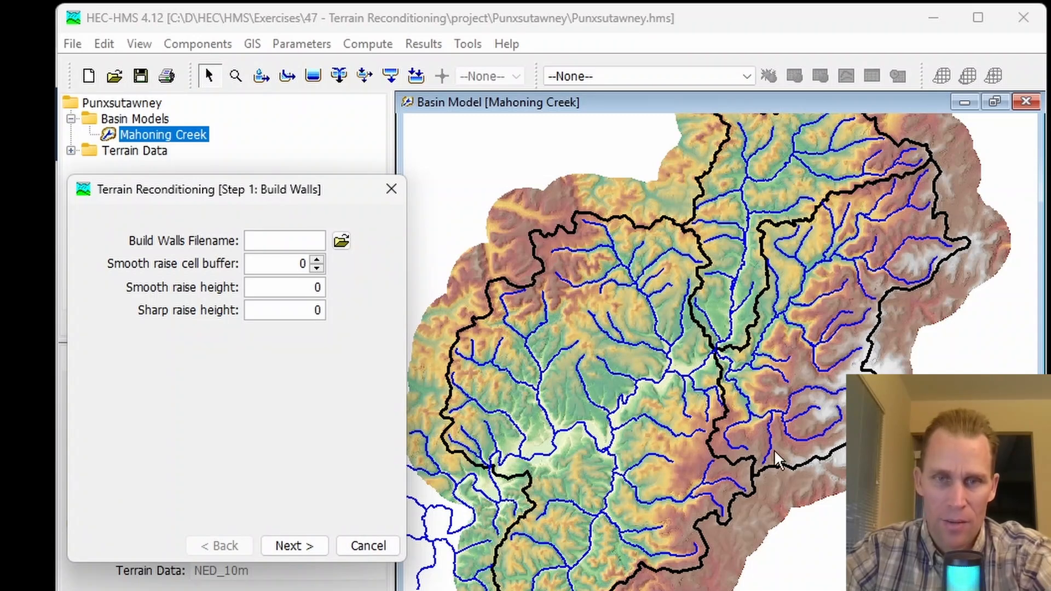
- Build walls from subbasins.shp with a smooth raise cell buffer of 5, smooth raise height 100 and sharp raise height 50
click(341, 242)
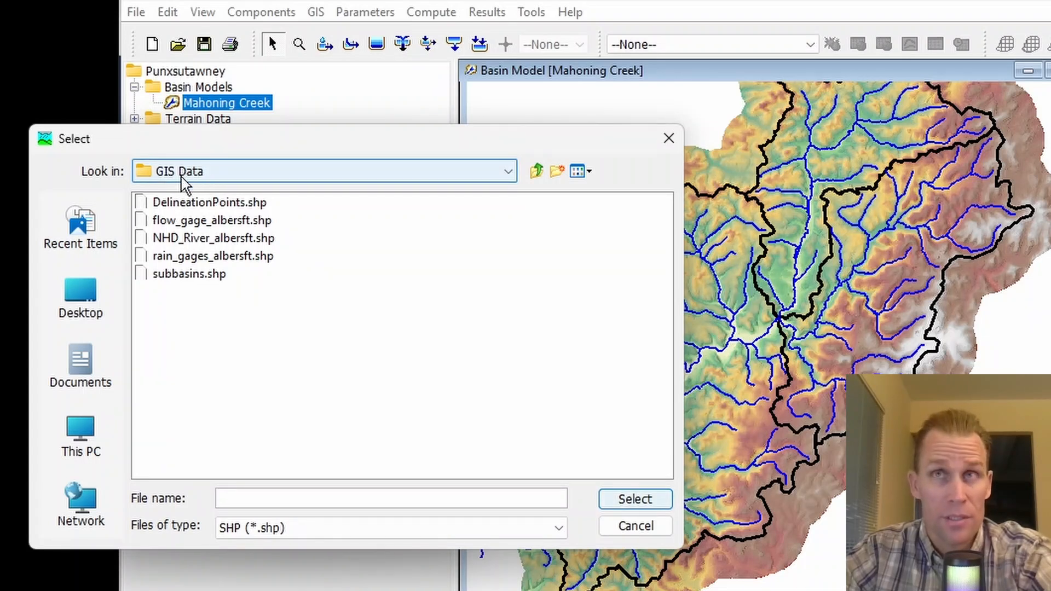
click(194, 277)
click(614, 502)
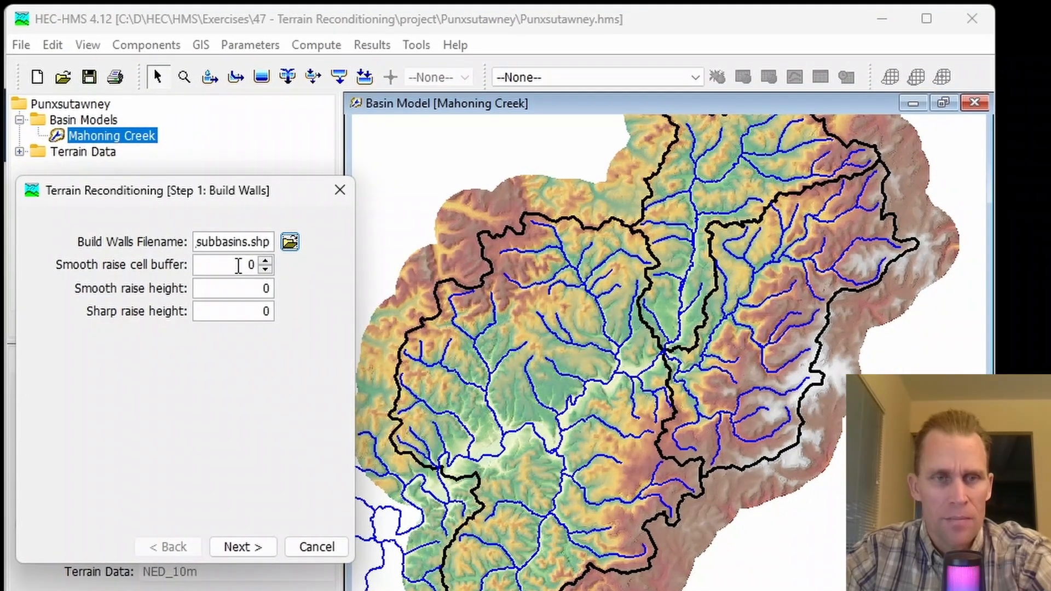
double_click(238, 266)
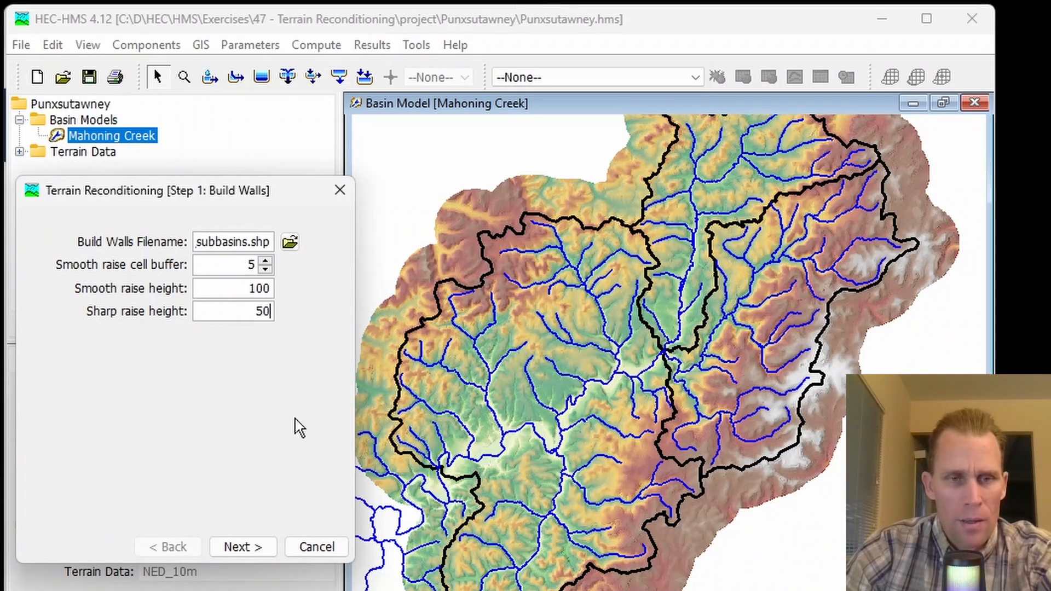
click(260, 552)
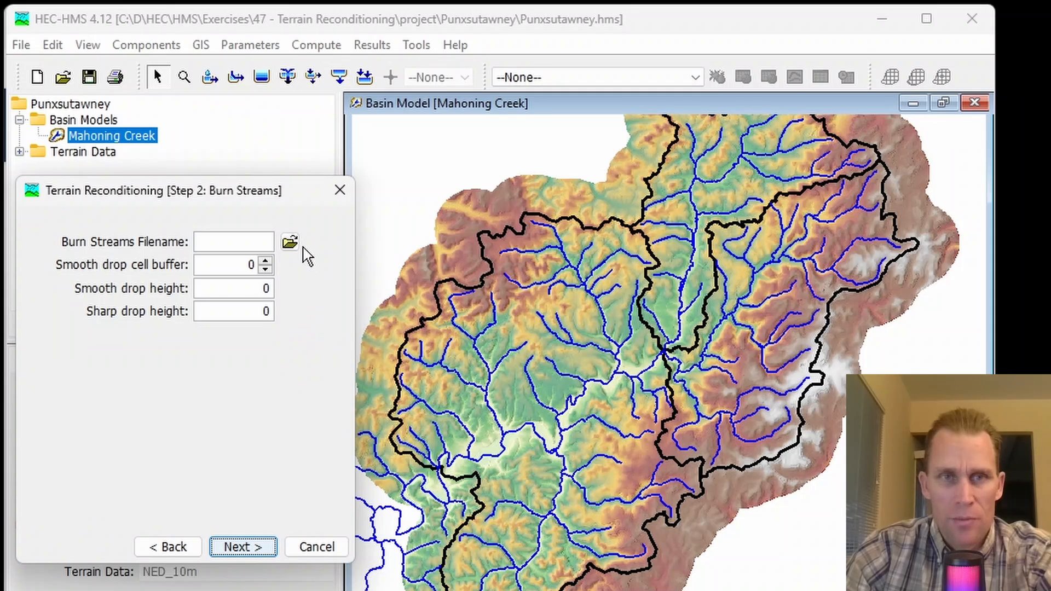
- Burn streams from NHD_River_albersft.shp with a smooth drop cell buffer of 10, smooth drop height 50 and sharp drop height 20, completing the reconditioning
click(289, 243)
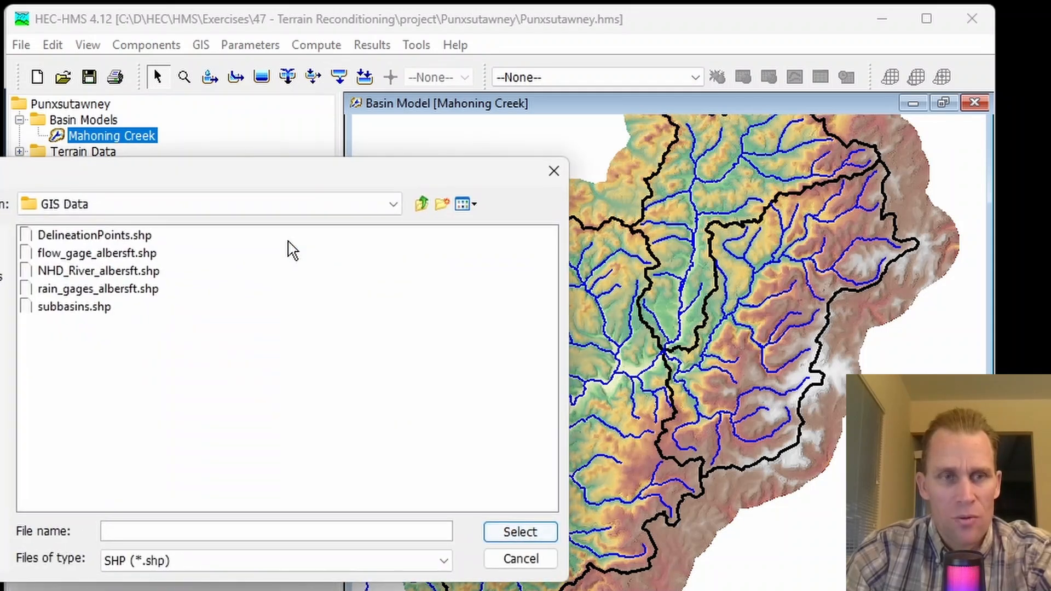
click(107, 274)
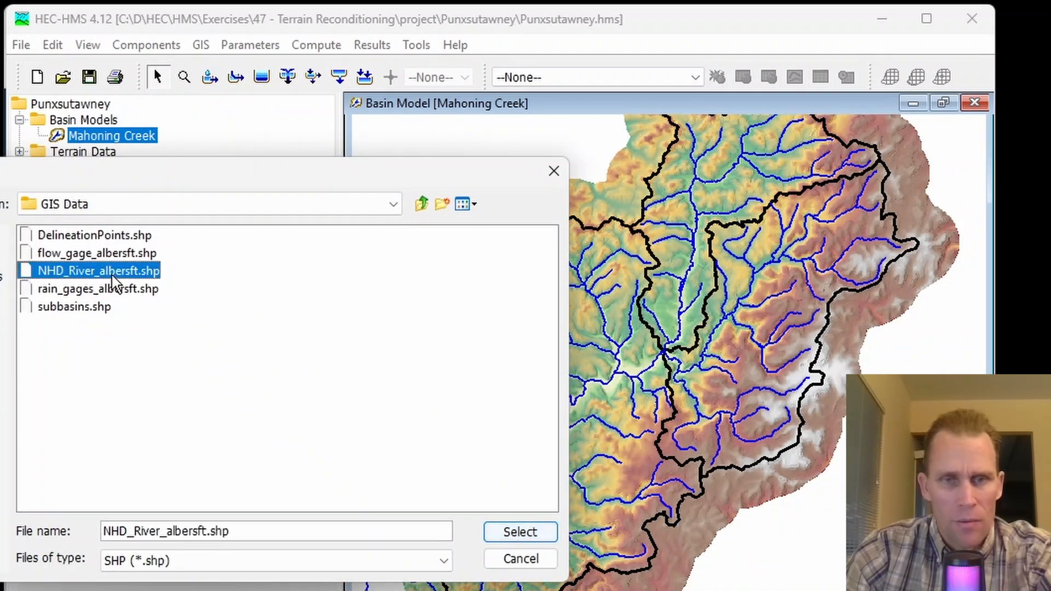
click(494, 530)
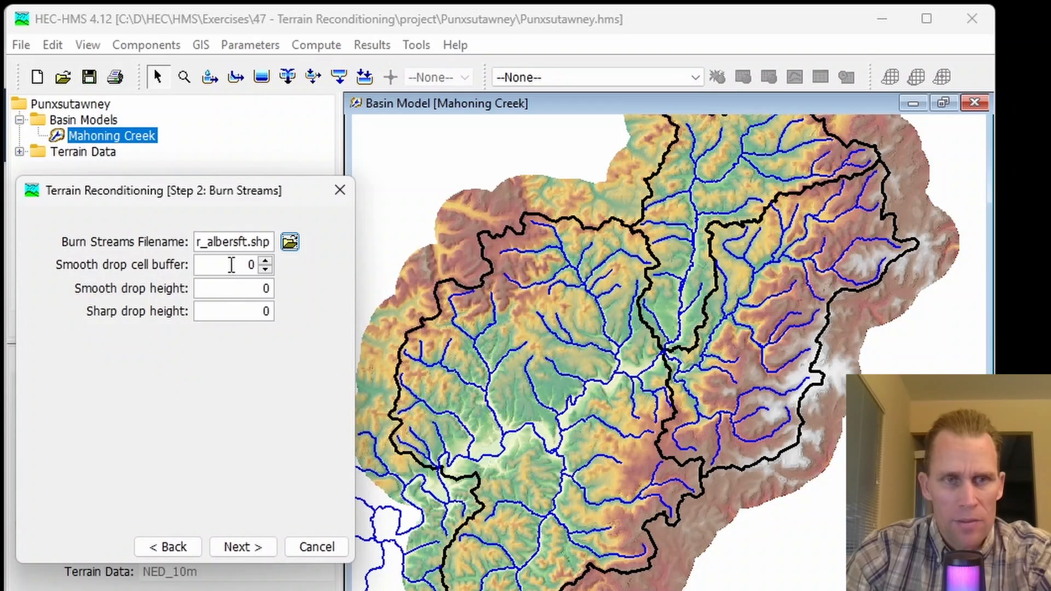
click(231, 265)
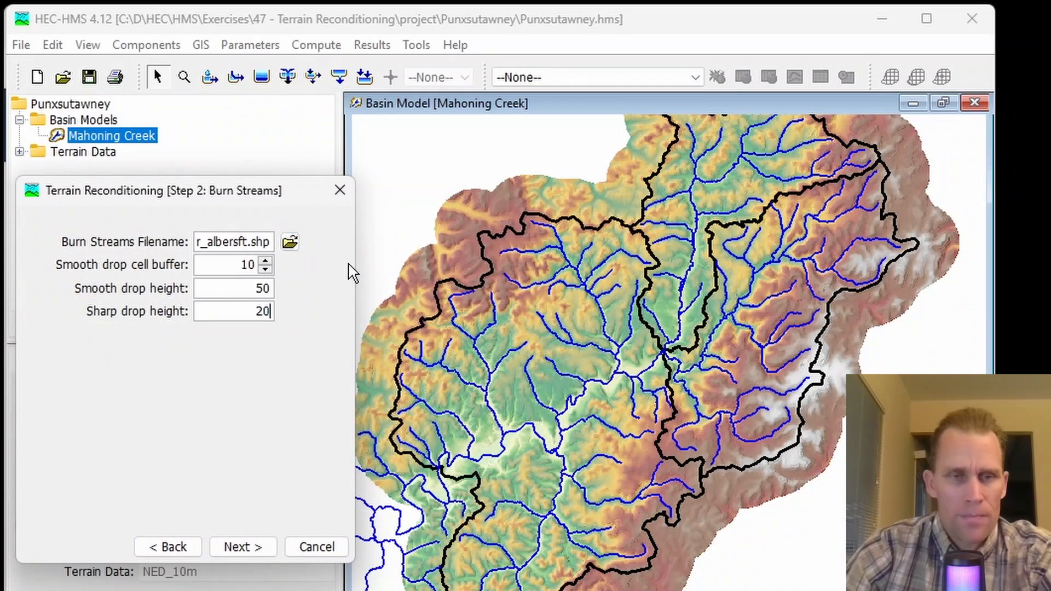
click(247, 547)
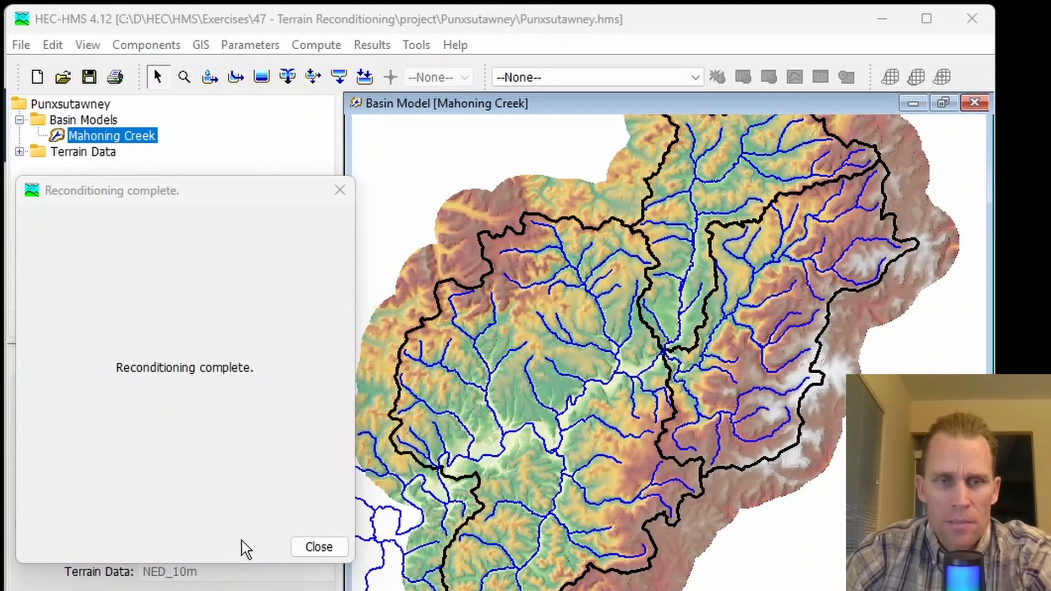
click(309, 547)
- Show the map layers list for Mahoning Creek, resized and placed clear of the basin map
click(87, 45)
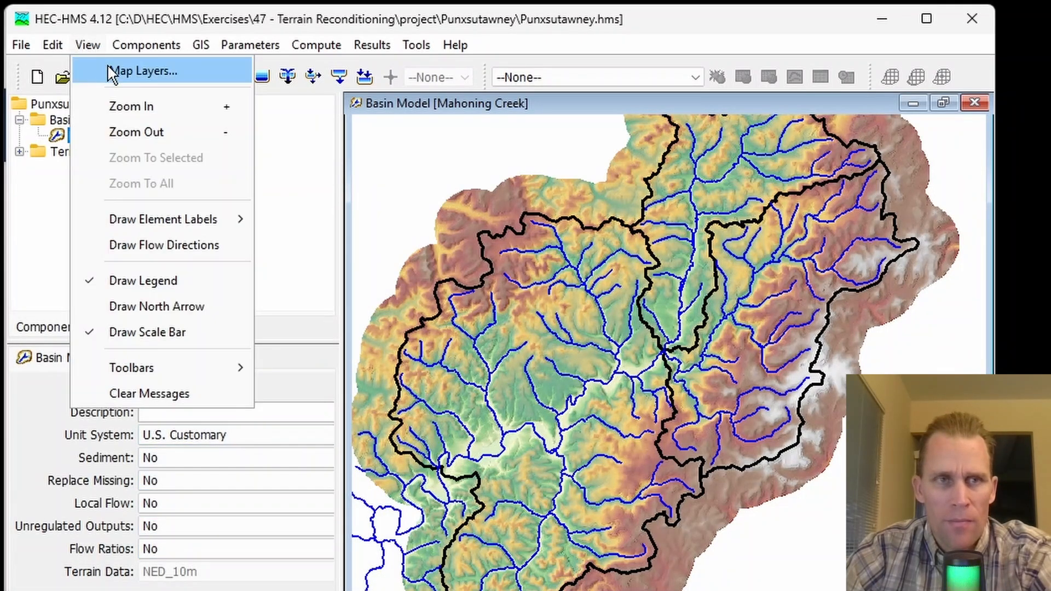
click(110, 71)
drag(311, 180, 295, 246)
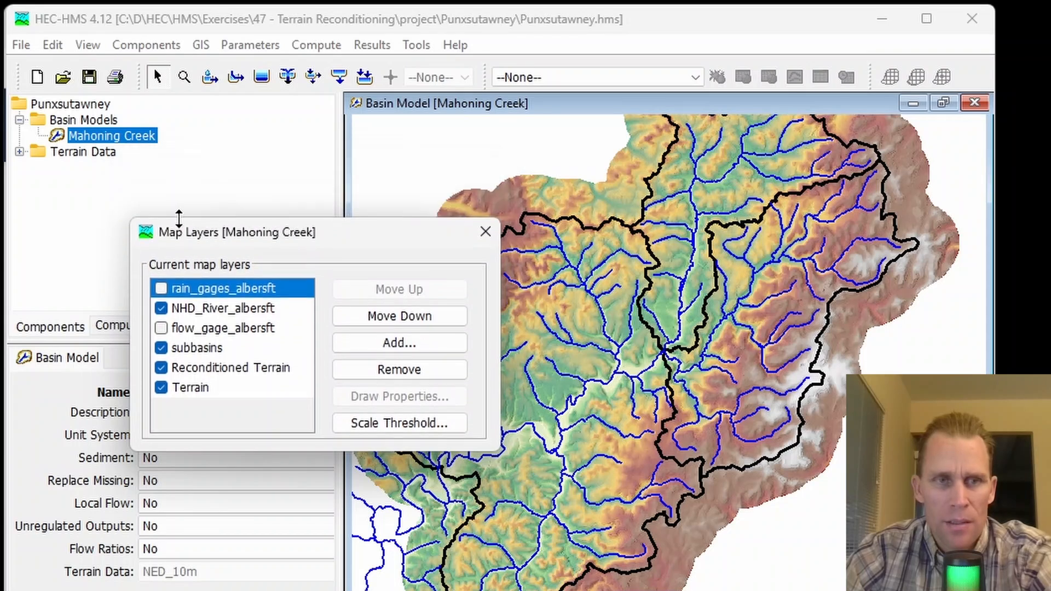
drag(179, 218, 211, 169)
drag(298, 188, 170, 238)
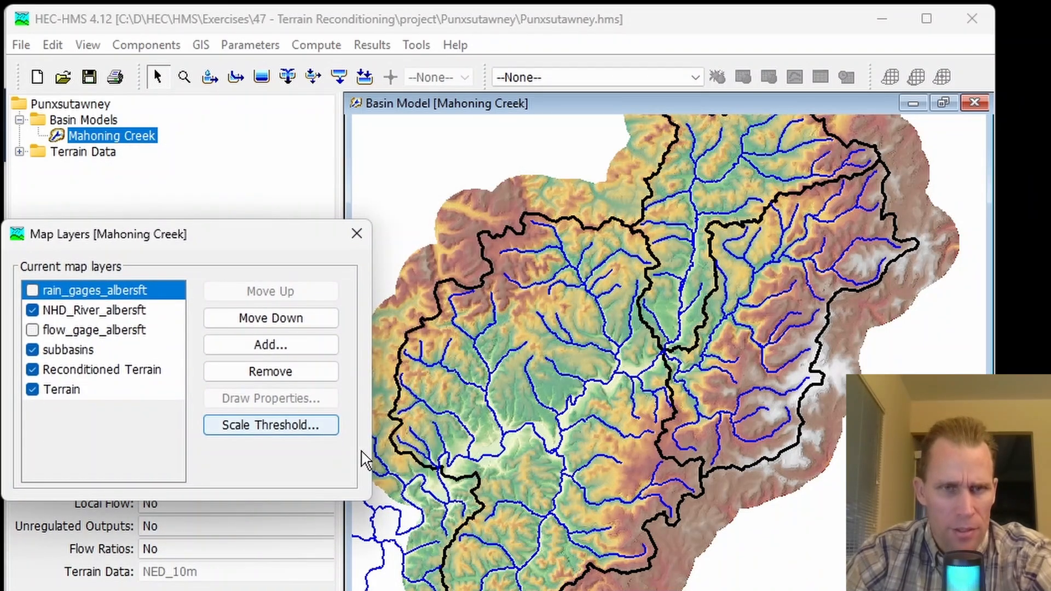
drag(372, 405, 350, 407)
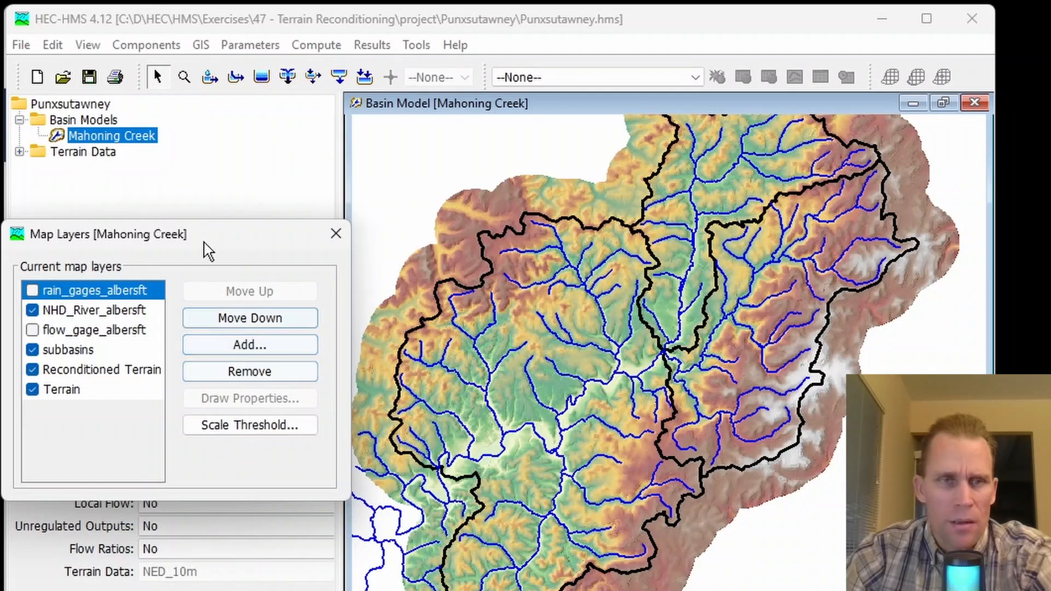
drag(207, 244, 239, 240)
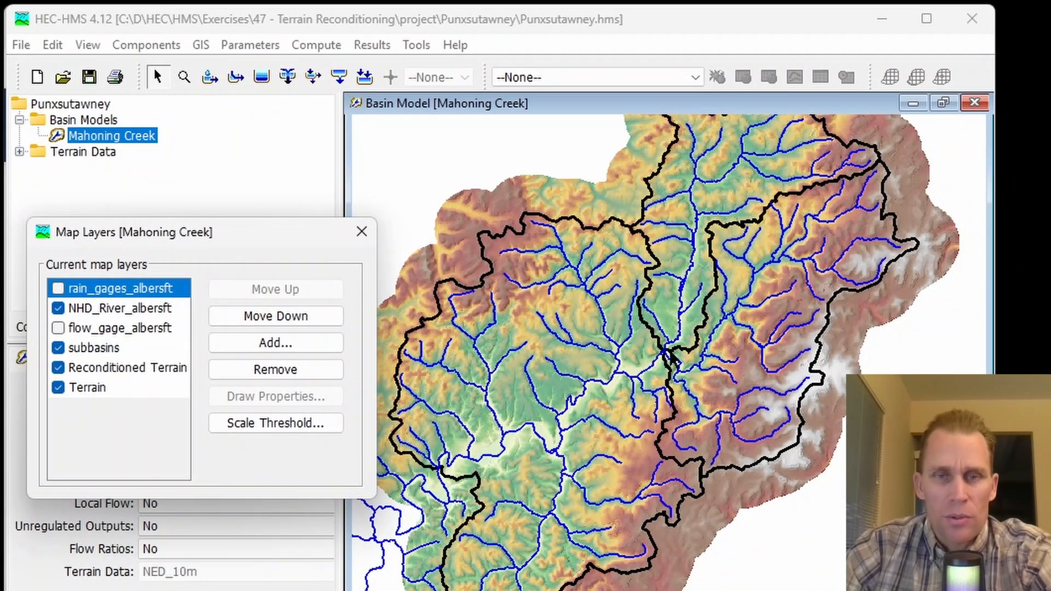
- Compare the subbasin boundary near the central confluence with and without the Reconditioned Terrain layer
scroll(677, 356, up, 3)
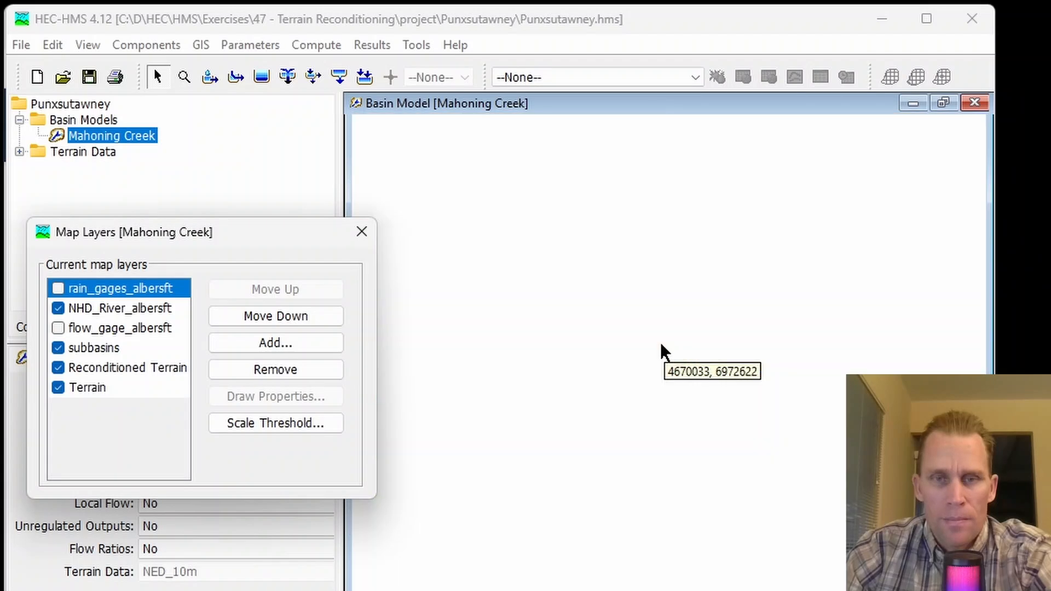
scroll(690, 411, up, 2)
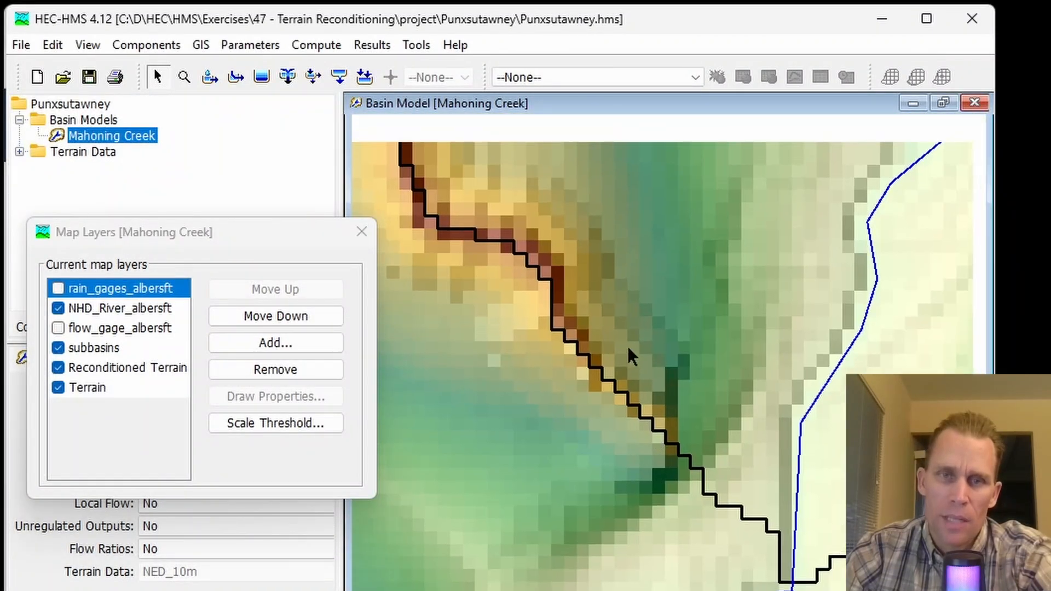
click(58, 368)
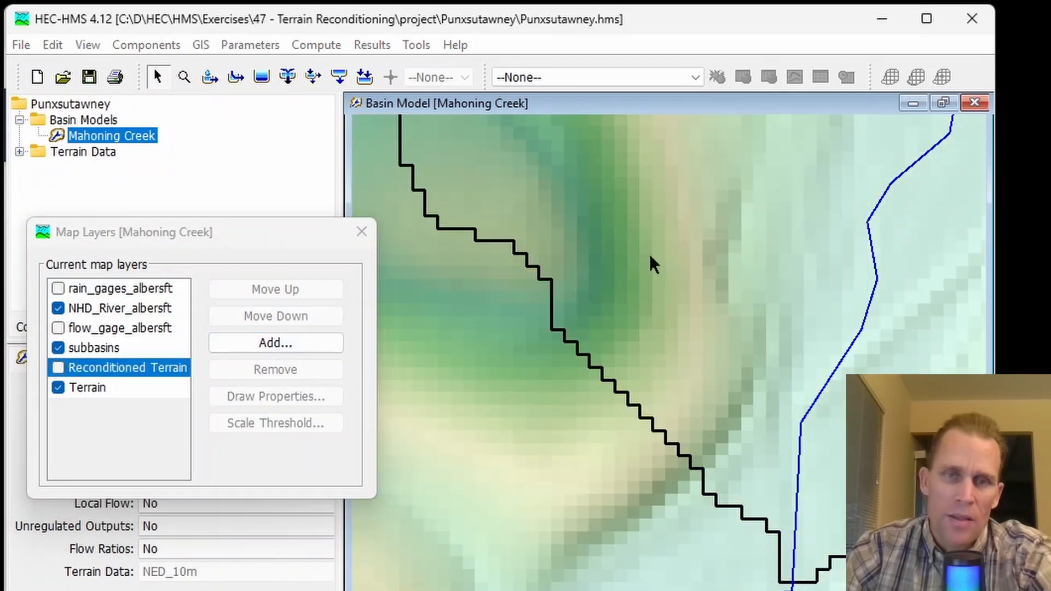
drag(650, 255, 705, 310)
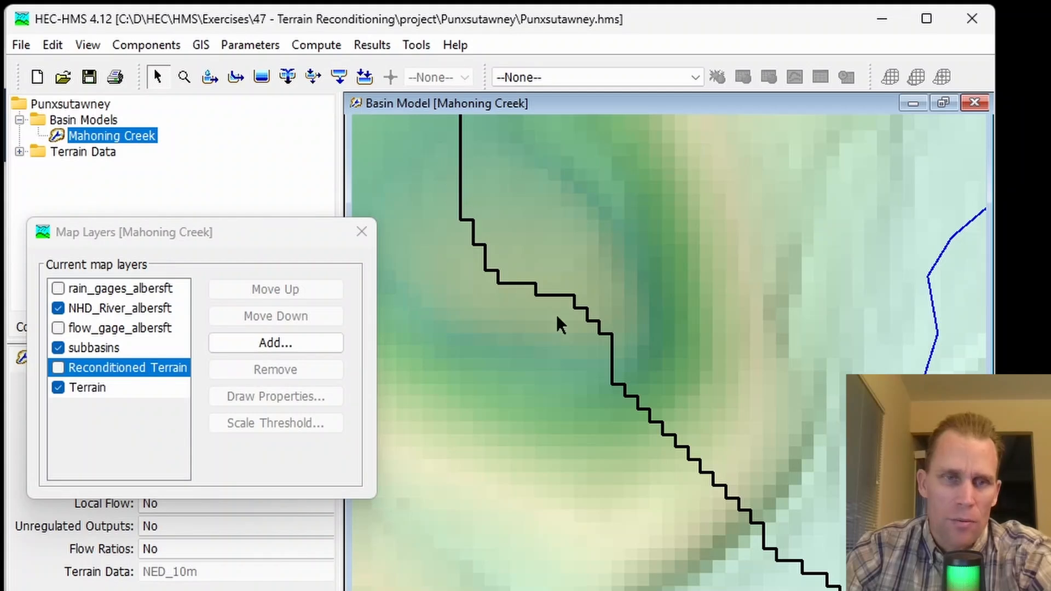
click(58, 368)
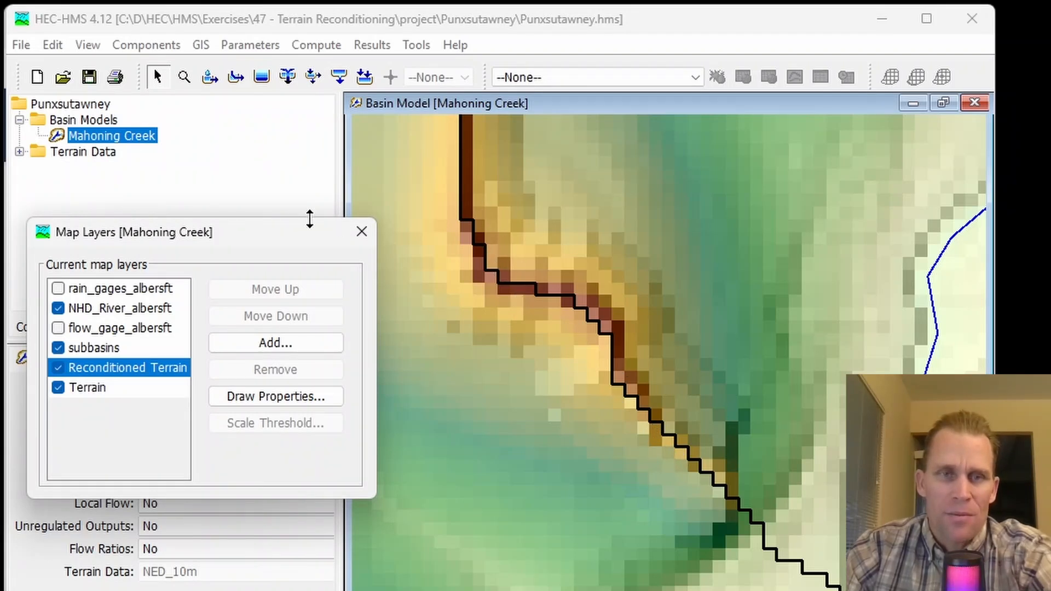
- Check the elevation of one wall cell along the subbasin boundary on the reconditioned and original terrain, then show Reconditioned Terrain again
drag(307, 240, 269, 249)
scroll(481, 282, up, 3)
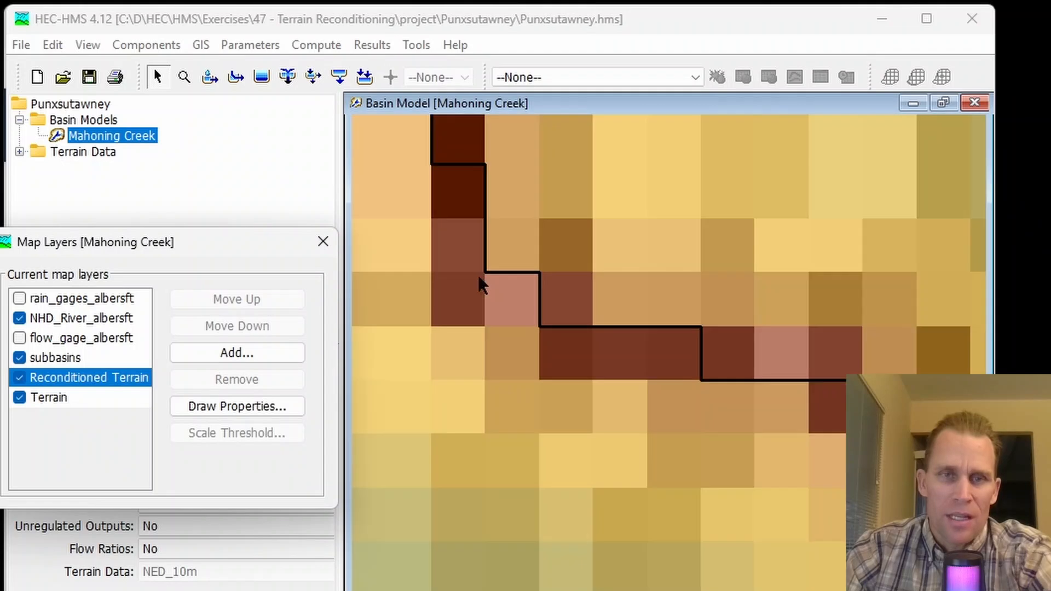
drag(474, 255, 570, 527)
drag(519, 338, 485, 387)
scroll(386, 381, up, 4)
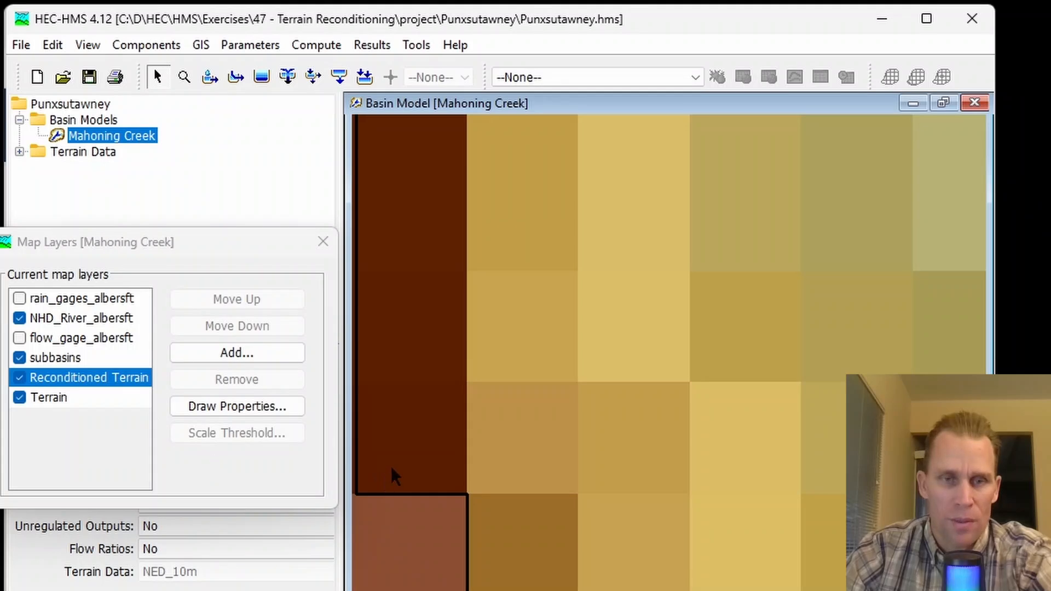
mouse_move(395, 462)
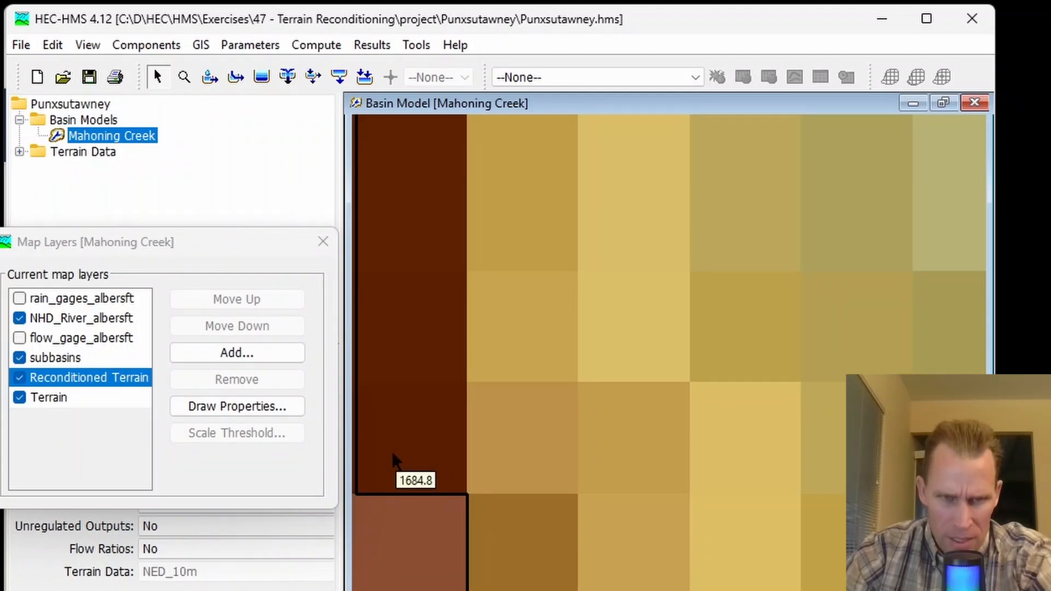
click(20, 378)
click(20, 378)
click(20, 379)
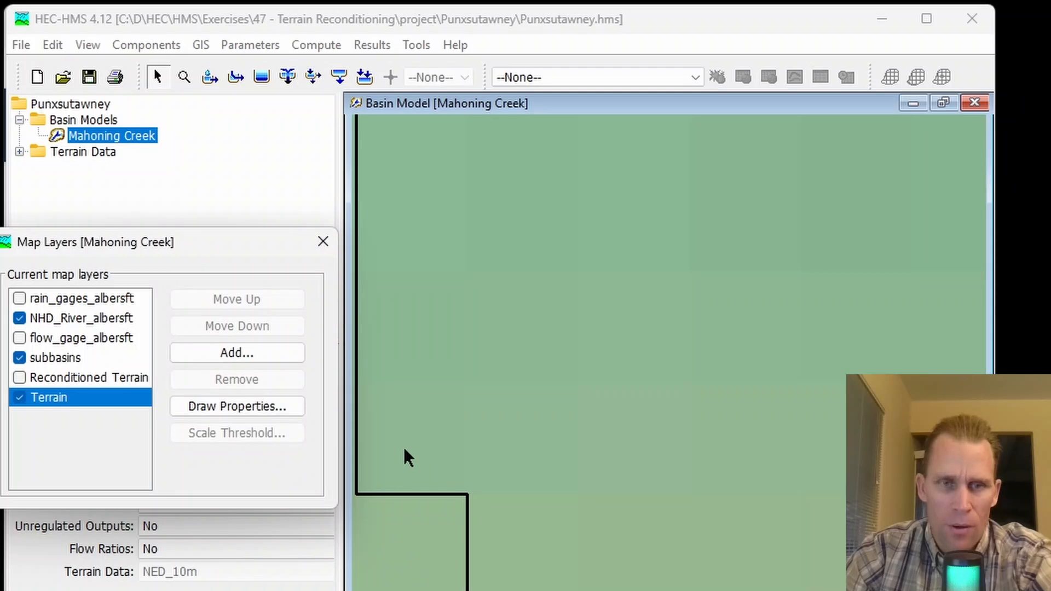
mouse_move(407, 458)
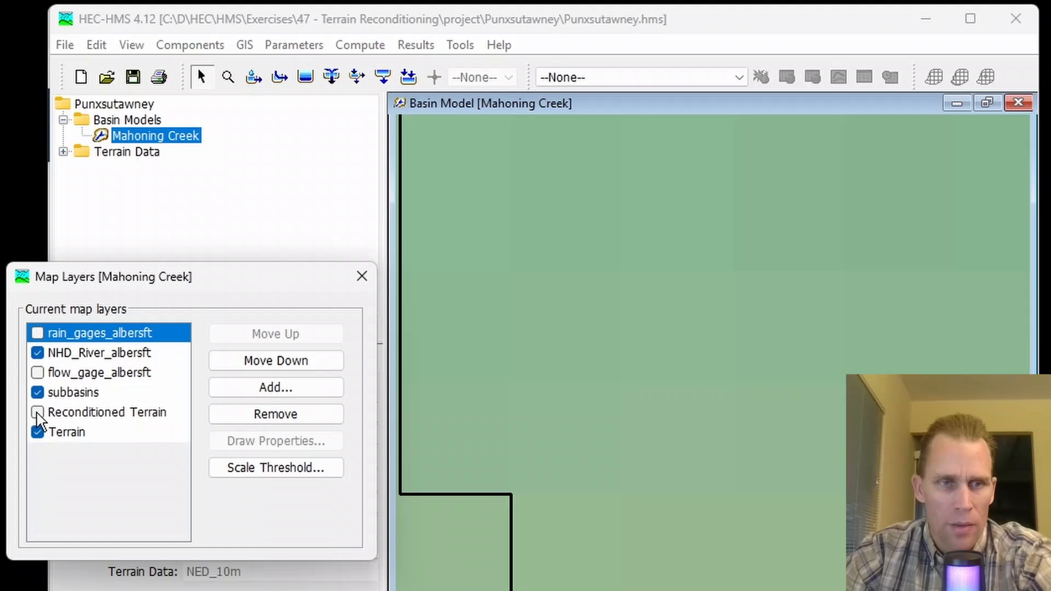
click(37, 414)
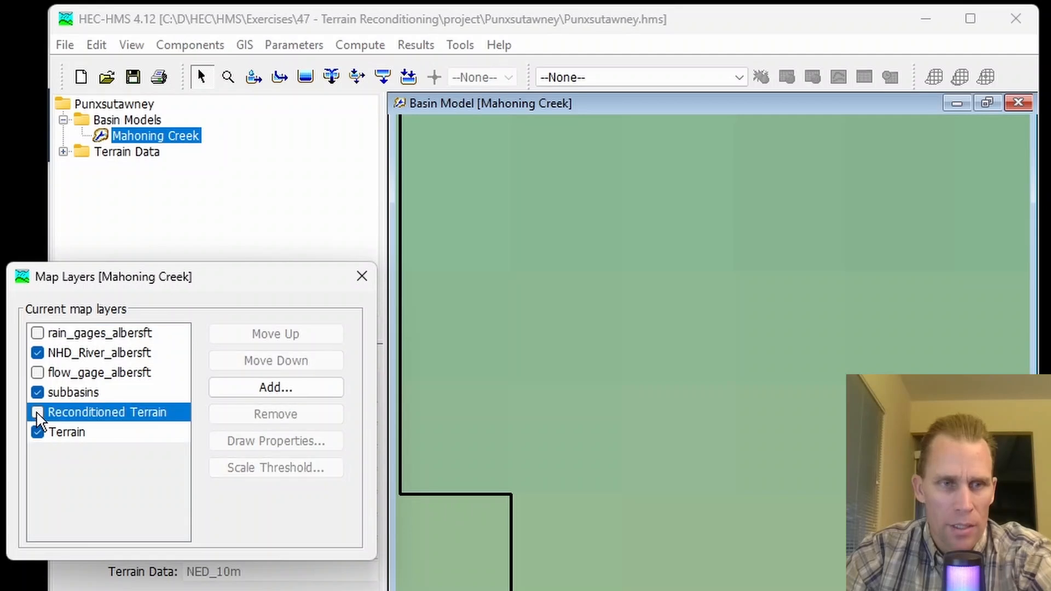
click(37, 414)
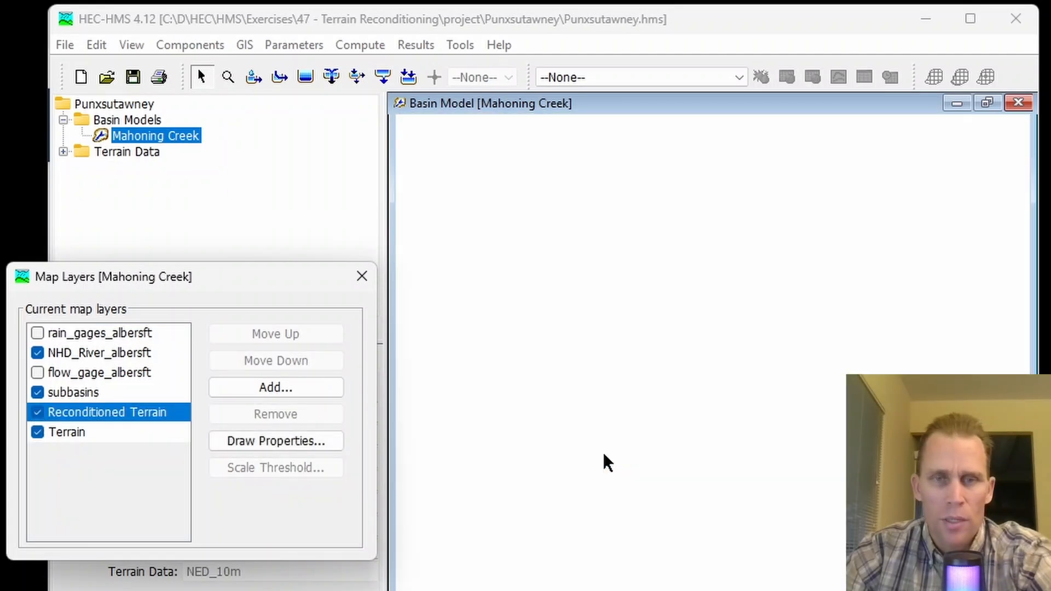
- Examine how the raised walls follow the subbasin boundaries and meet the burned streams around the confluence
scroll(604, 463, down, 1)
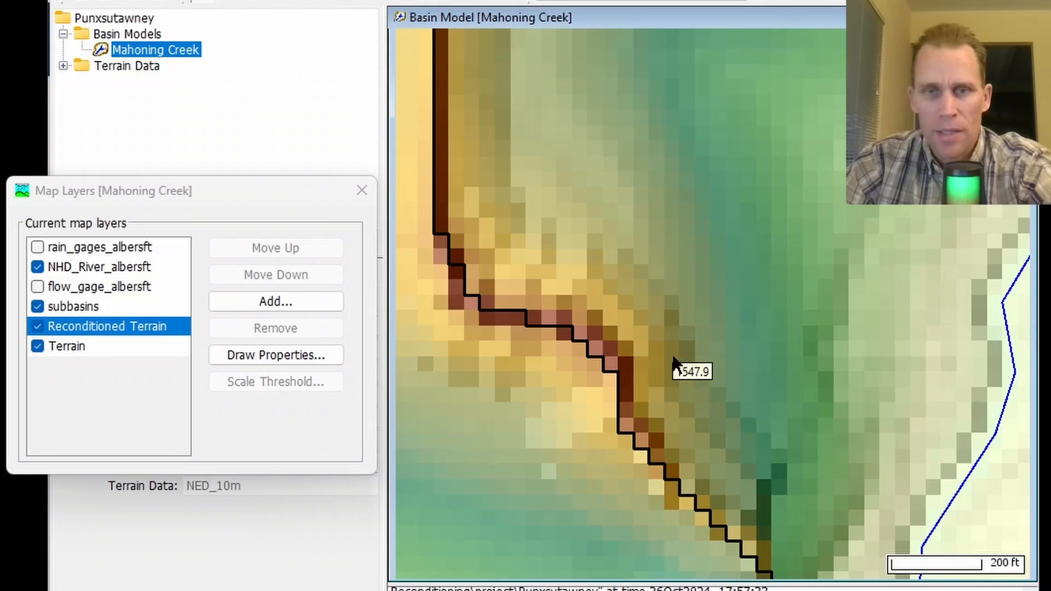
drag(762, 403, 701, 164)
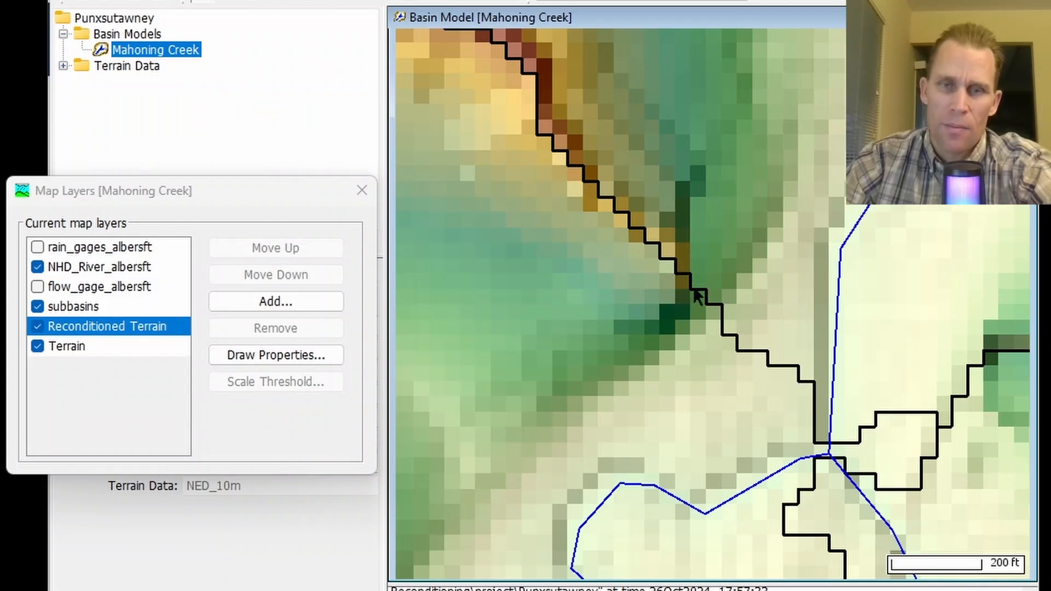
mouse_move(819, 379)
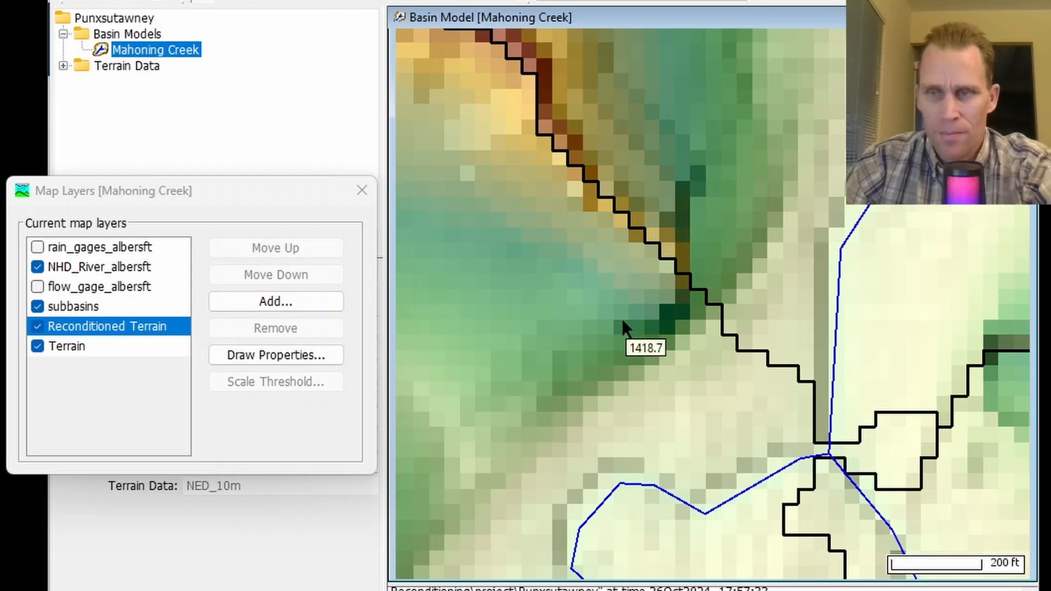
scroll(609, 317, down, 3)
scroll(606, 303, down, 2)
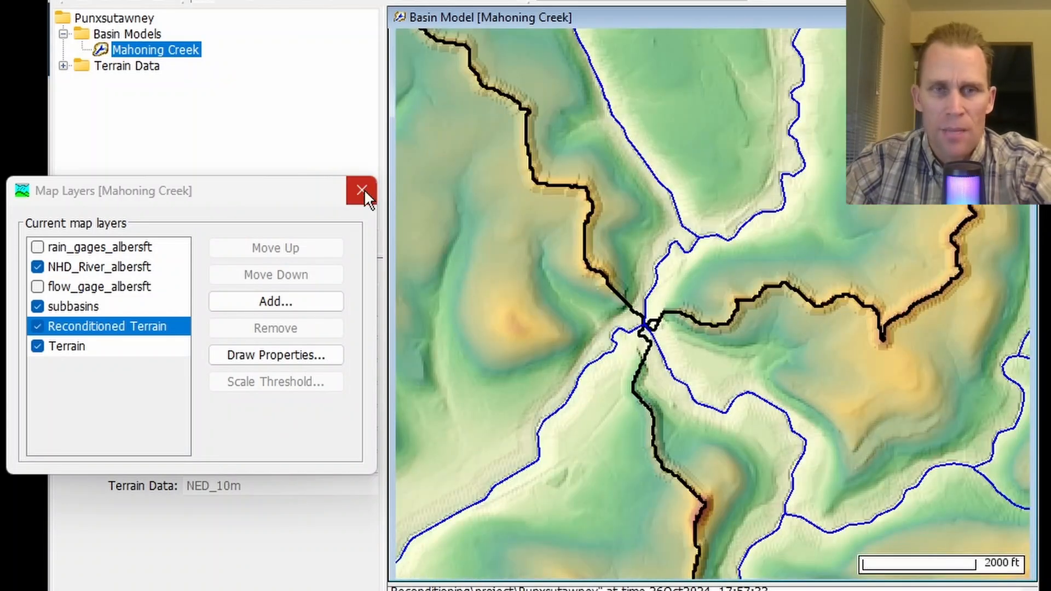
- Close the map layers list and preprocess sinks for the Mahoning Creek basin model
click(362, 190)
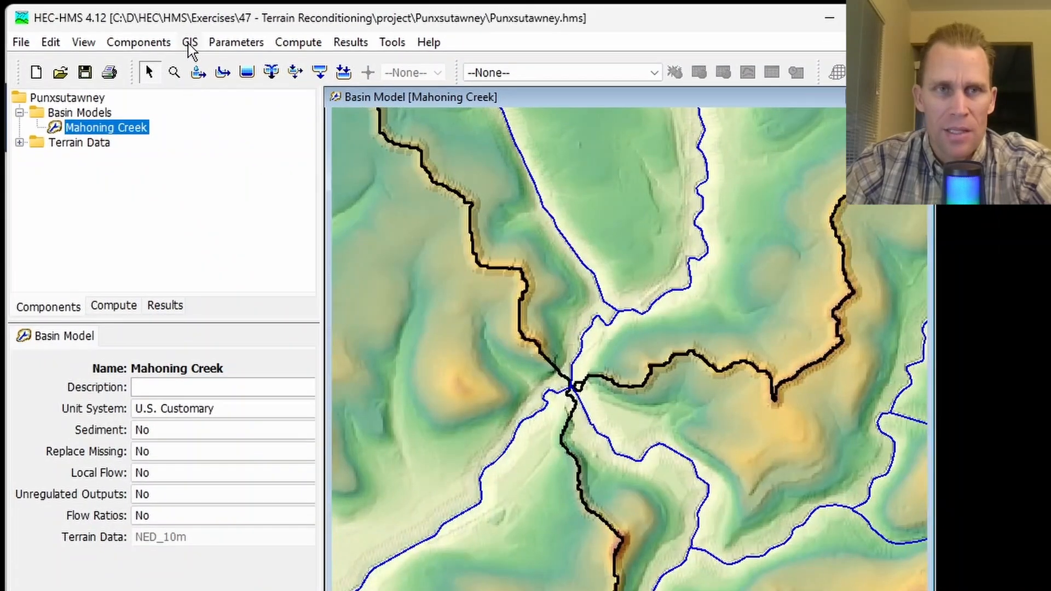
click(190, 44)
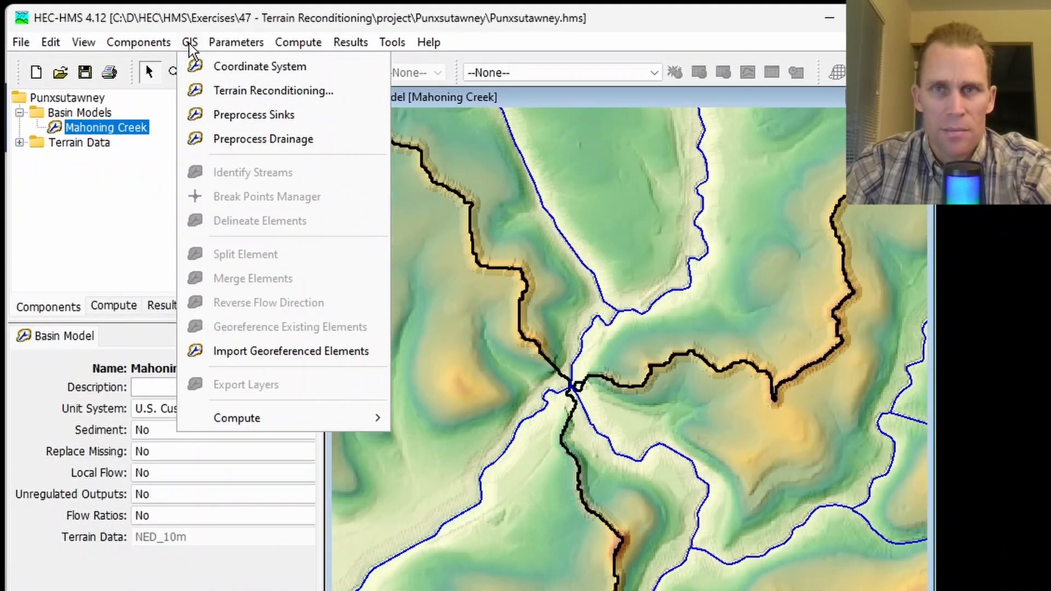
click(246, 122)
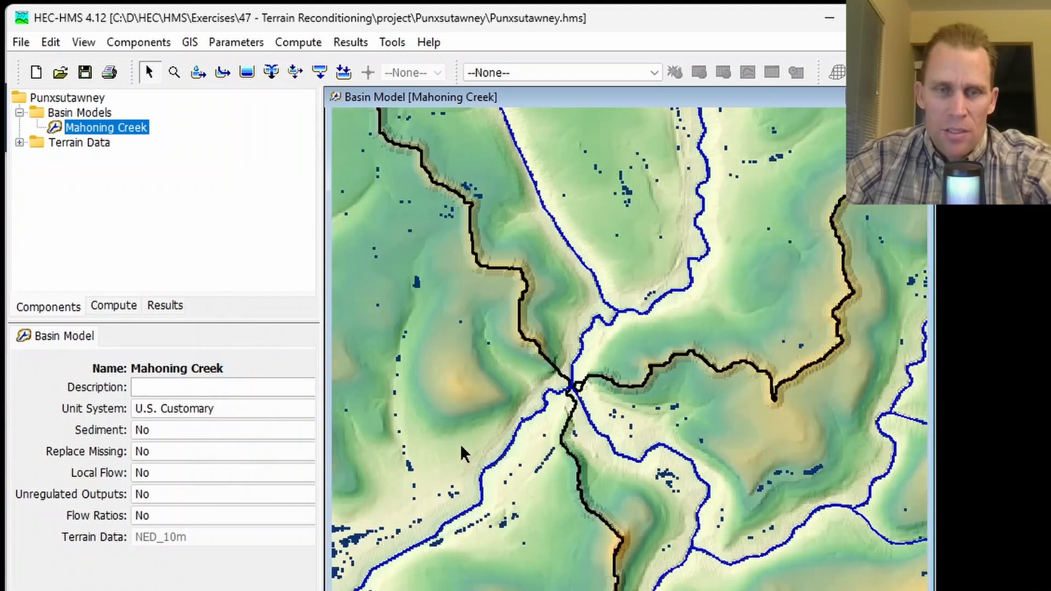
- Examine the sinks southwest of the central confluence and compare the map with the Sink Locations layer hidden and shown
drag(457, 458, 685, 305)
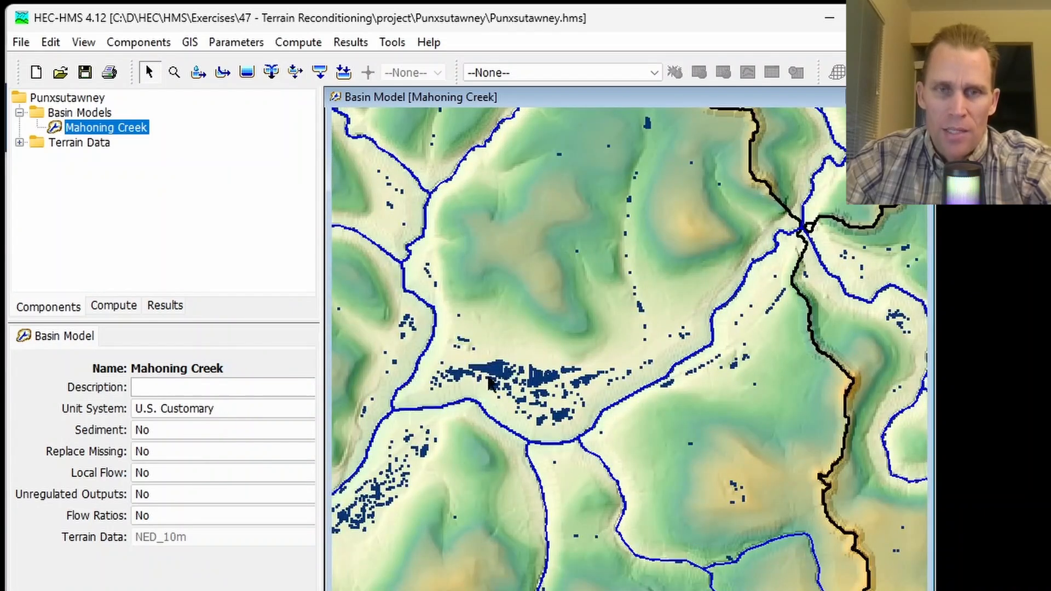
drag(487, 377, 747, 336)
drag(626, 429, 768, 338)
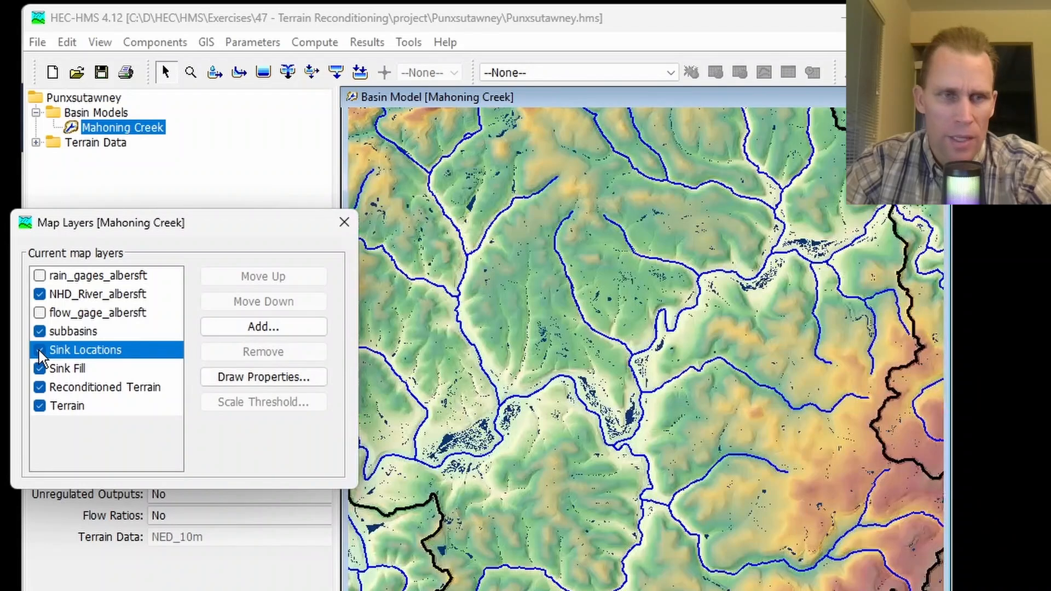
click(38, 350)
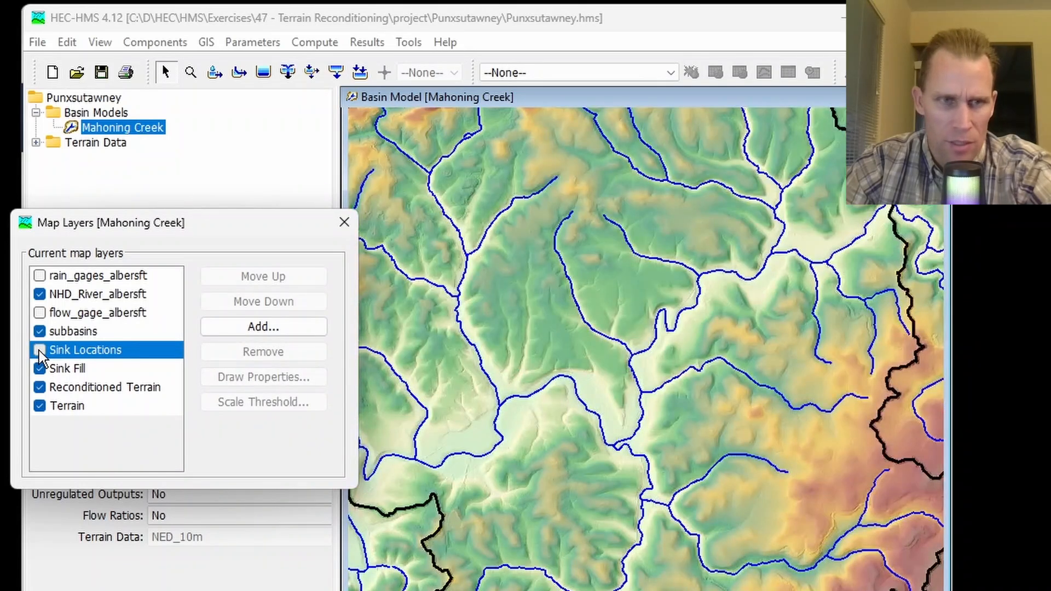
click(39, 351)
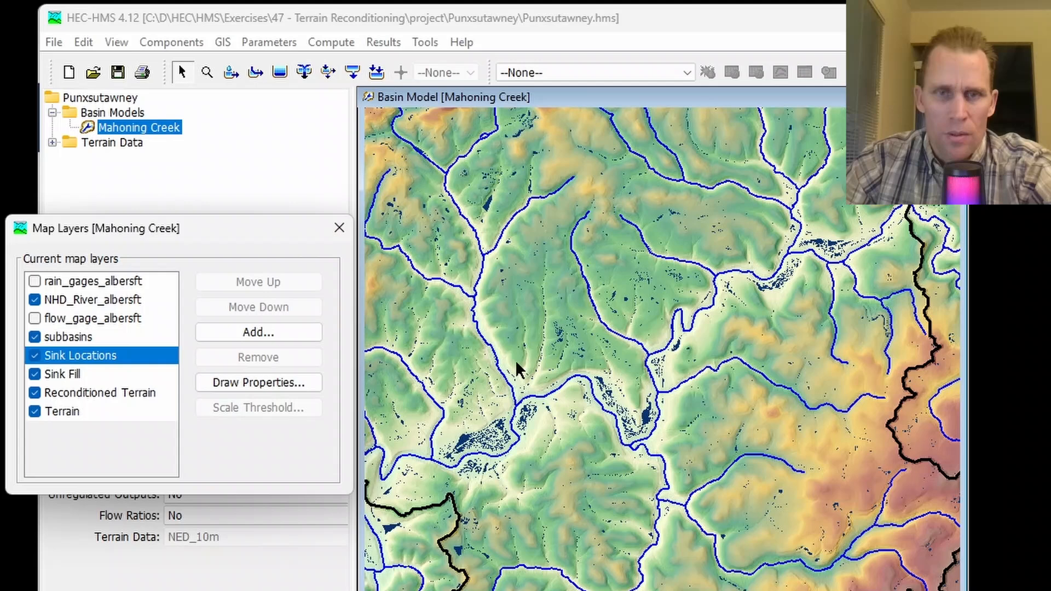
- Inspect how the sink locations are spread across the basin, from the confluence down to the outlet
scroll(516, 362, down, 2)
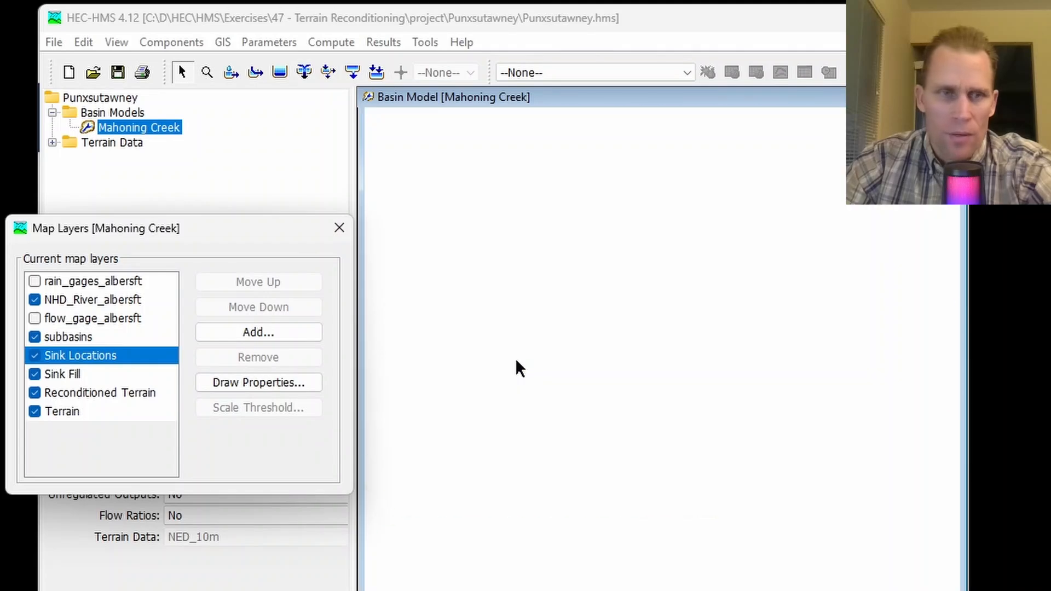
drag(511, 375, 618, 349)
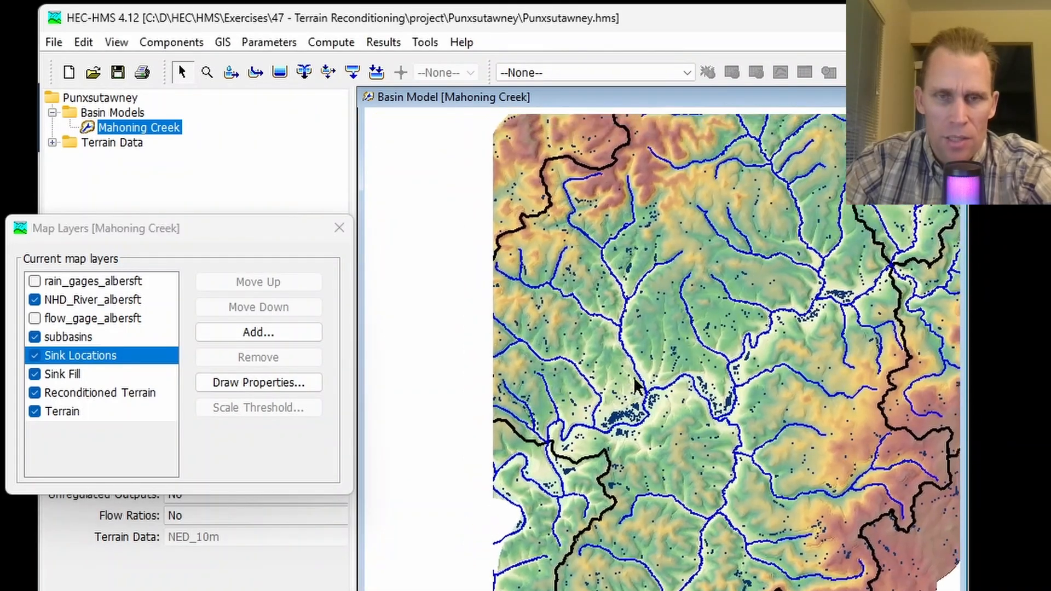
scroll(620, 378, down, 1)
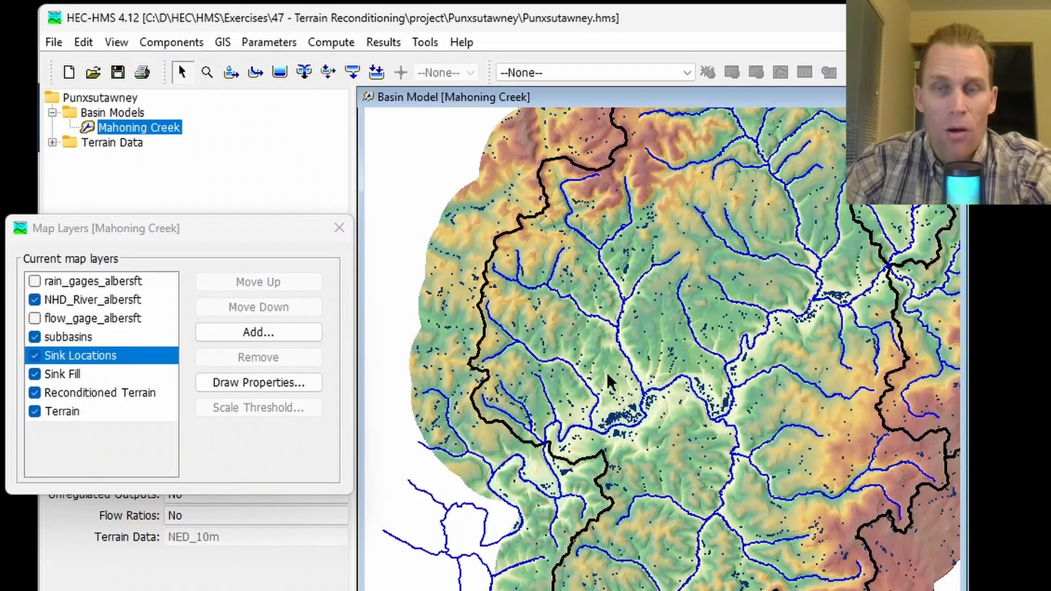
drag(605, 341, 540, 366)
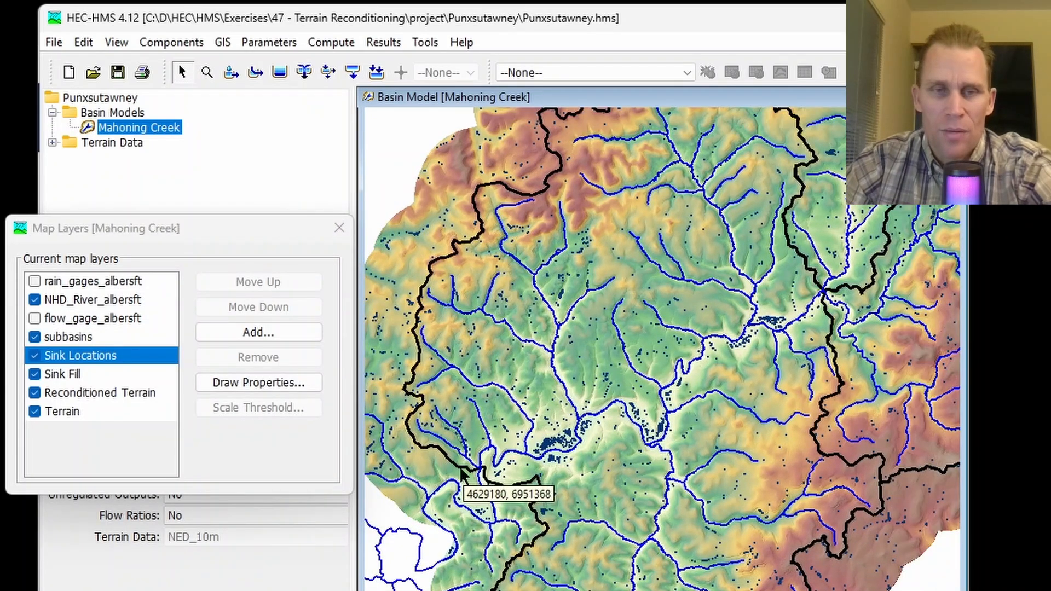
scroll(447, 482, up, 1)
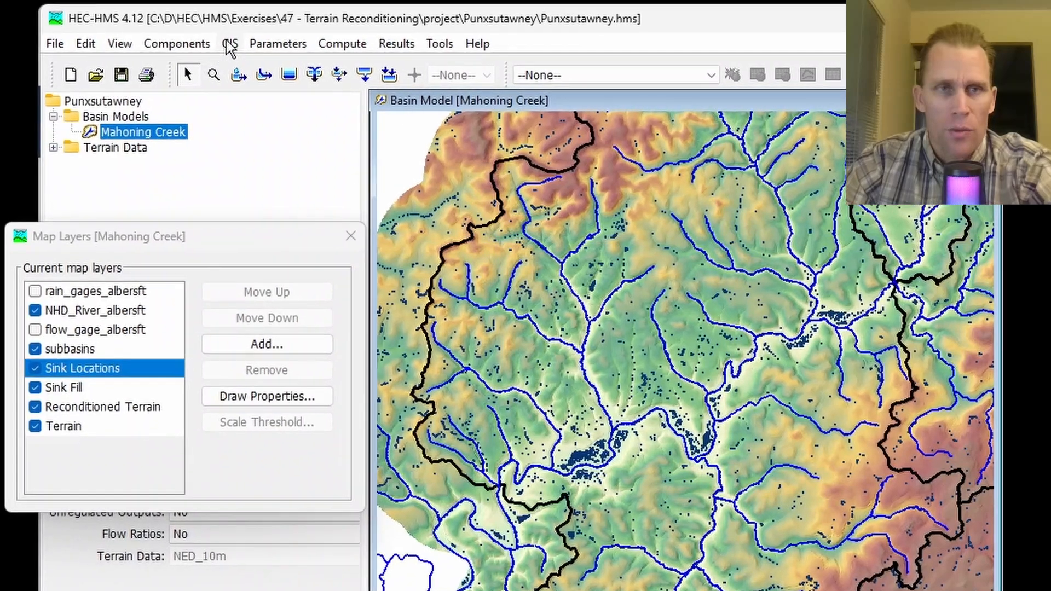
- Start terrain reconditioning again, agree to overwrite the existing reconditioned terrain, and choose subbasins.shp as the build walls file
click(230, 43)
click(257, 93)
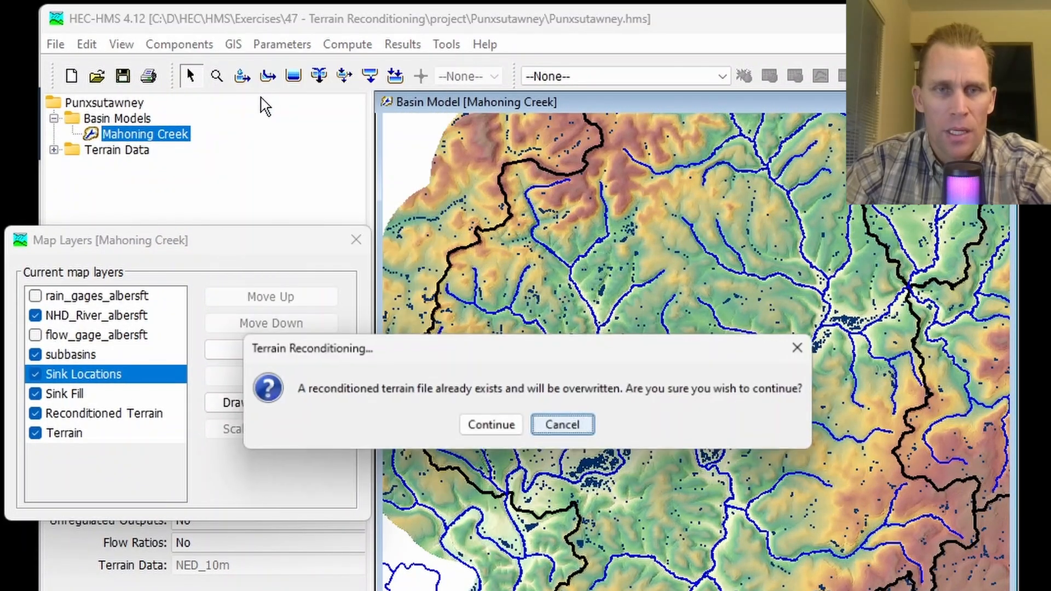
click(482, 426)
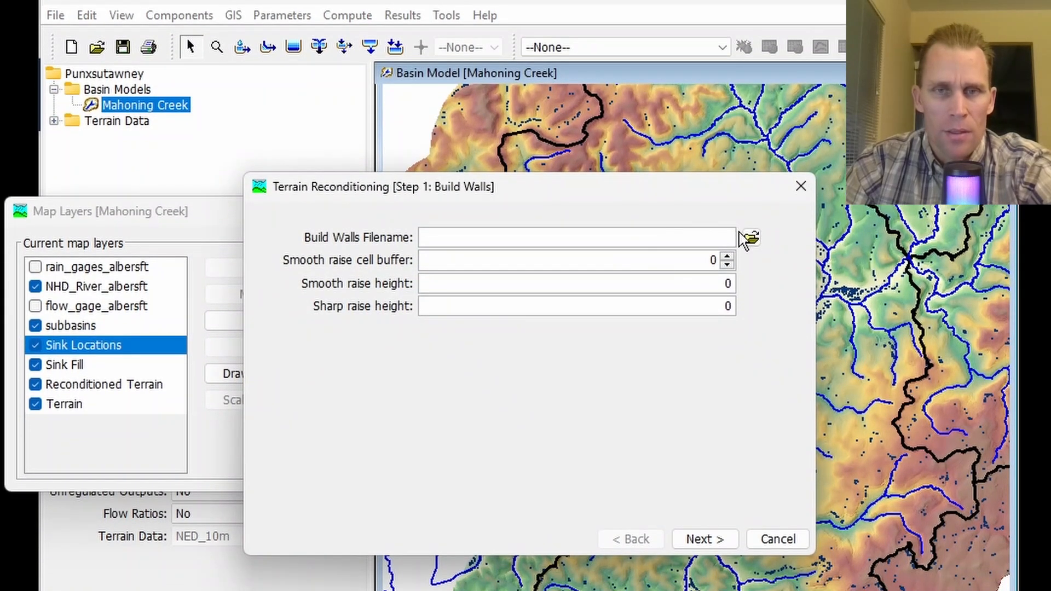
click(749, 239)
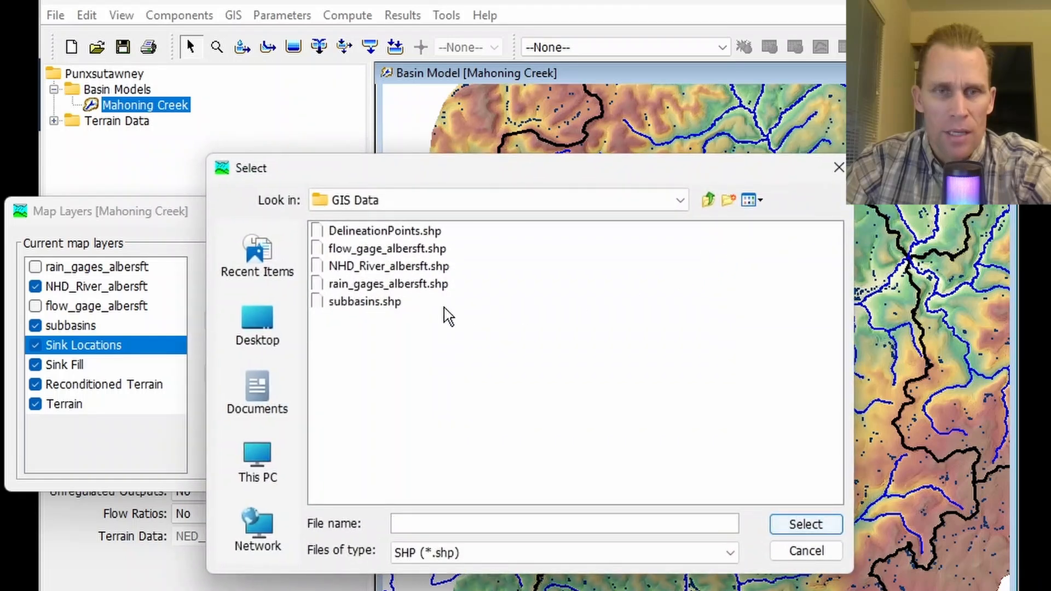
click(375, 303)
click(791, 526)
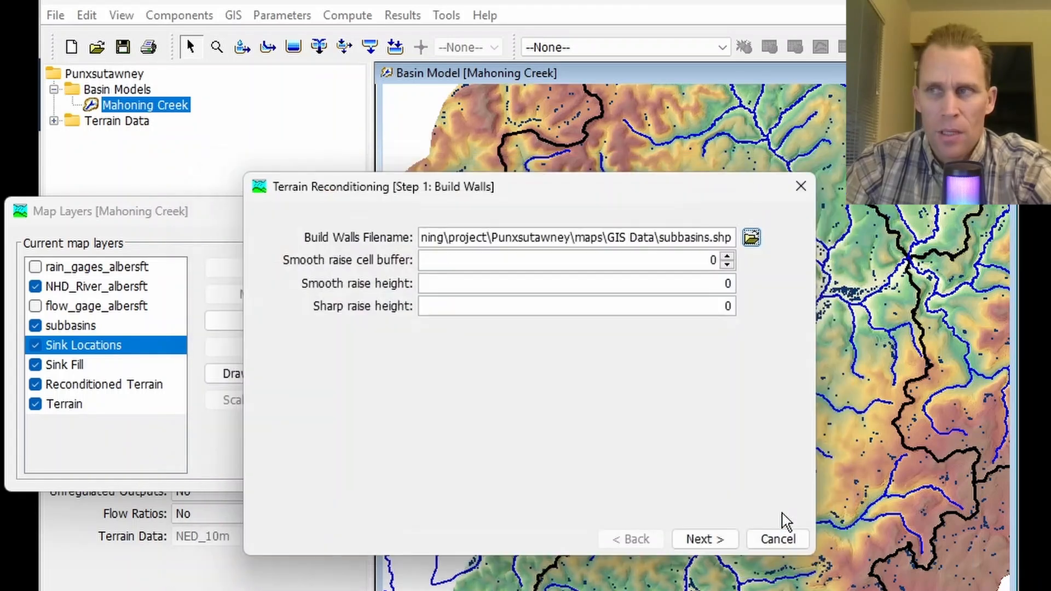
- Set the walls' smooth raise cell buffer to 5, smooth raise height to 100 and sharp raise height to 50, and proceed to stream burning
drag(517, 265, 878, 270)
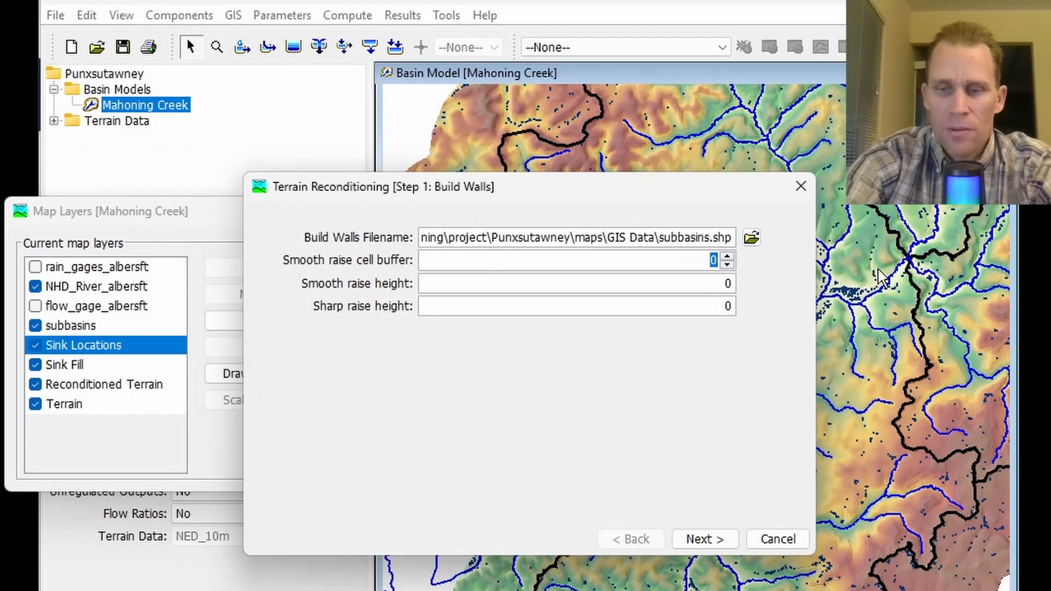
text(5)
key(Tab)
key(BackSpace)
text(100)
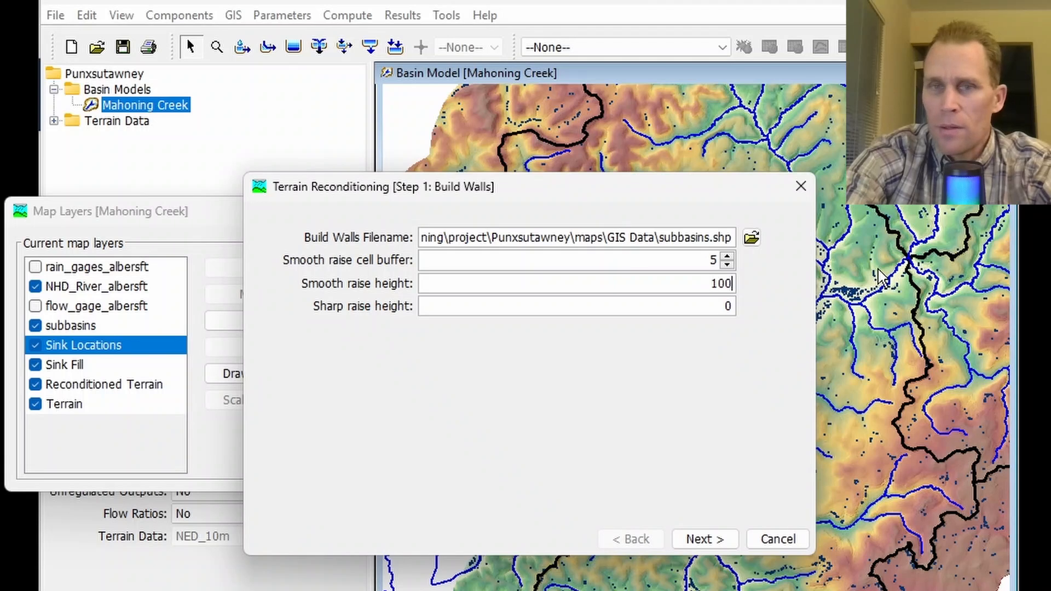
key(Tab)
key(BackSpace)
text(50)
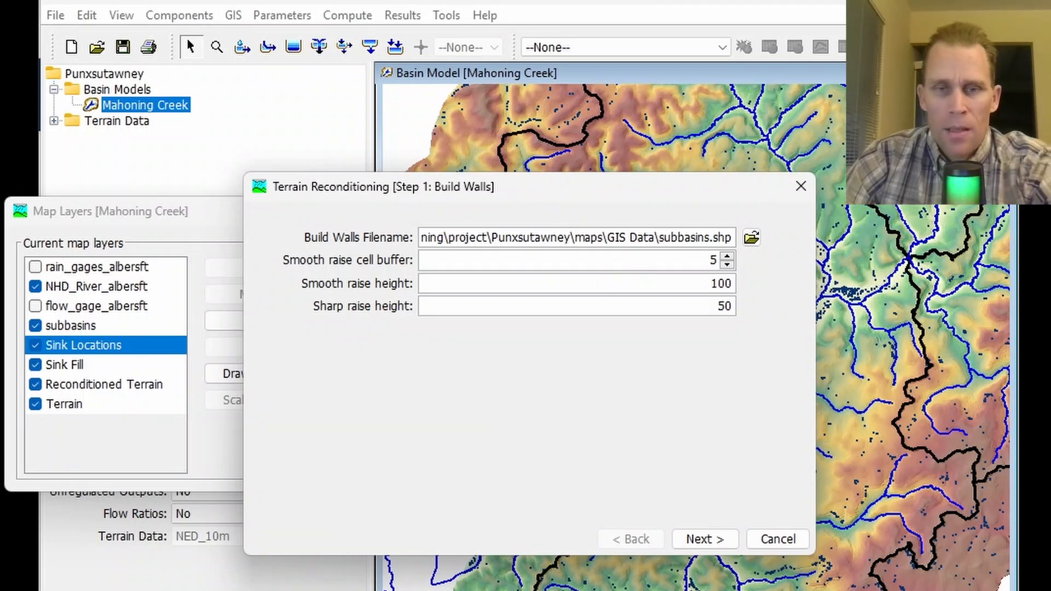
click(719, 540)
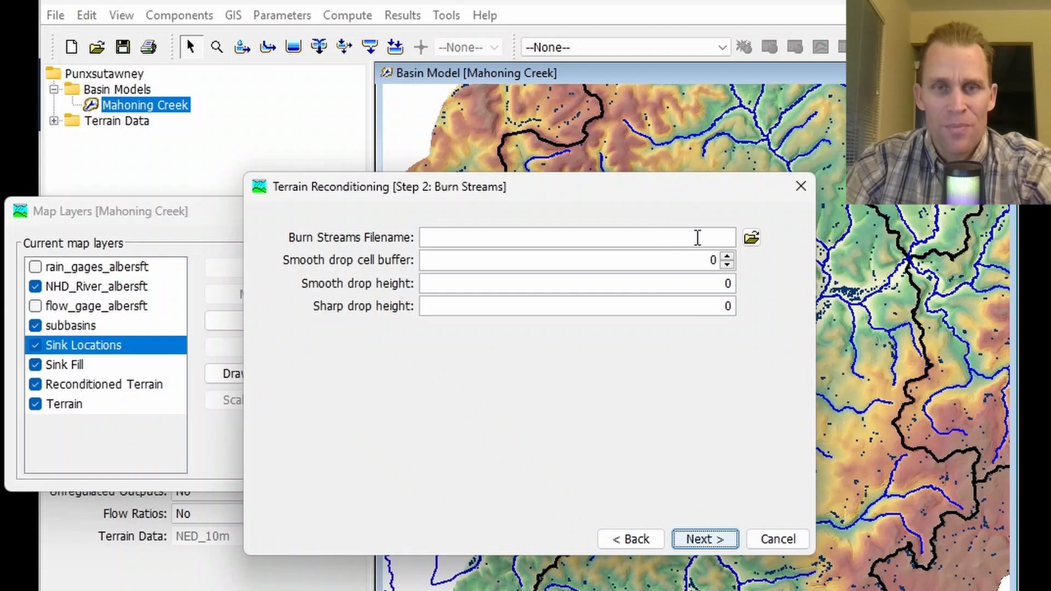
- Run the reconditioning without a burn streams shapefile, accepting non-breached walls, and close the wizard
click(706, 540)
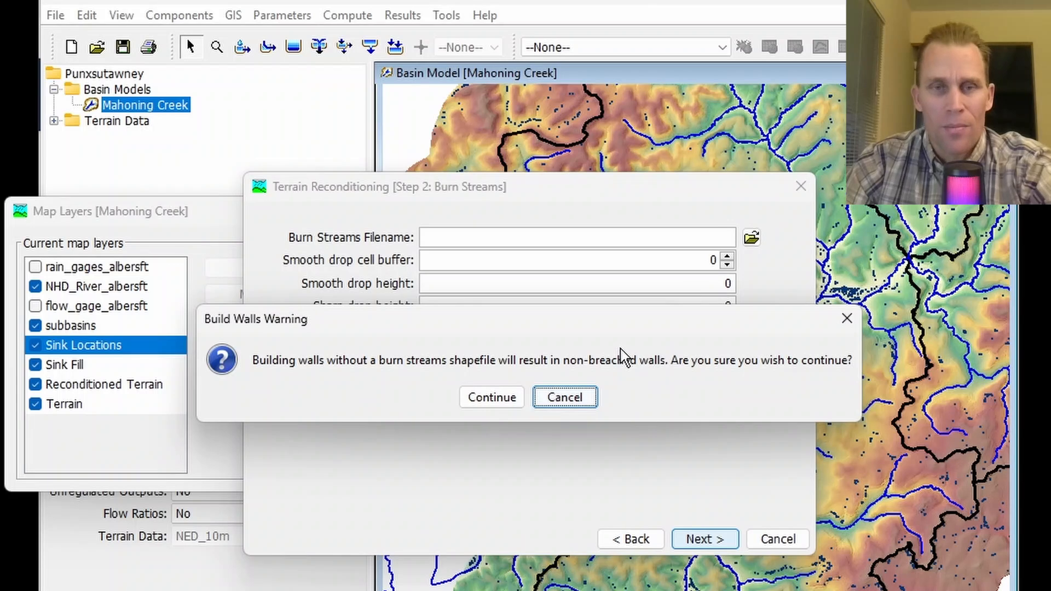
click(487, 401)
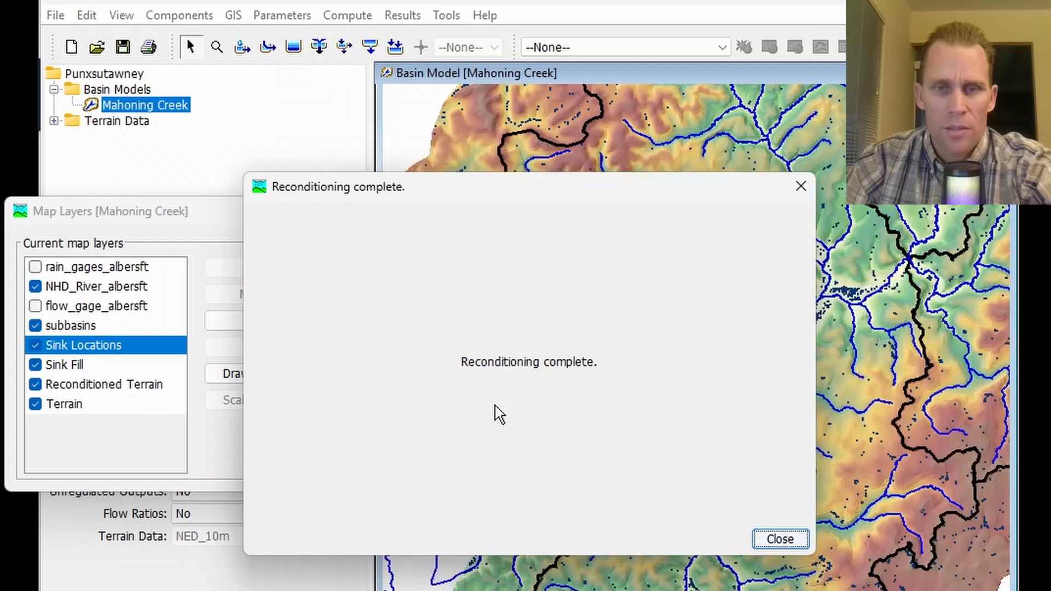
click(780, 540)
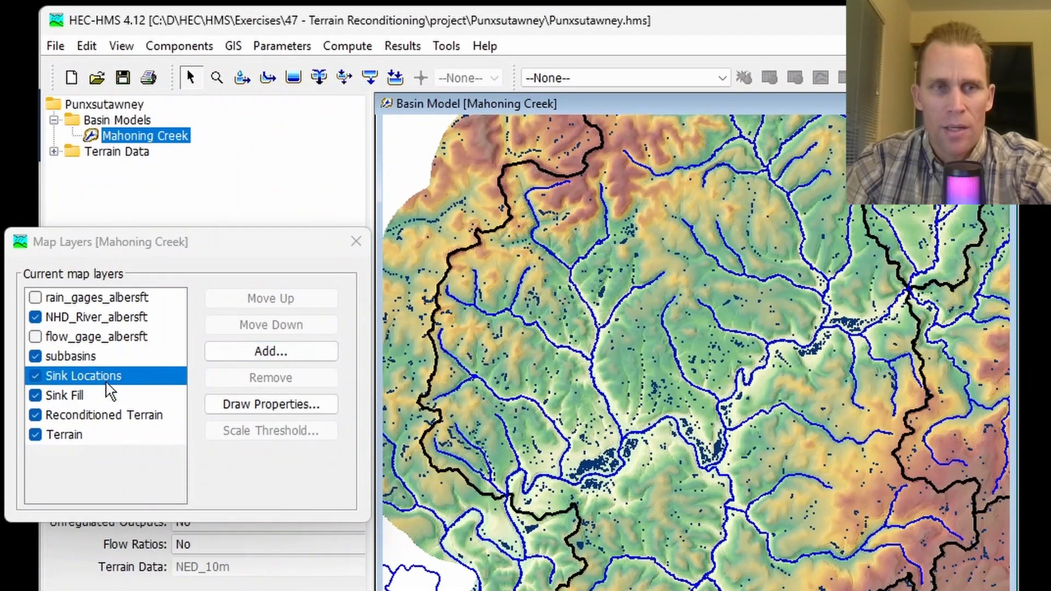
- Preprocess sinks again for Mahoning Creek using the walls-only reconditioned terrain
click(233, 47)
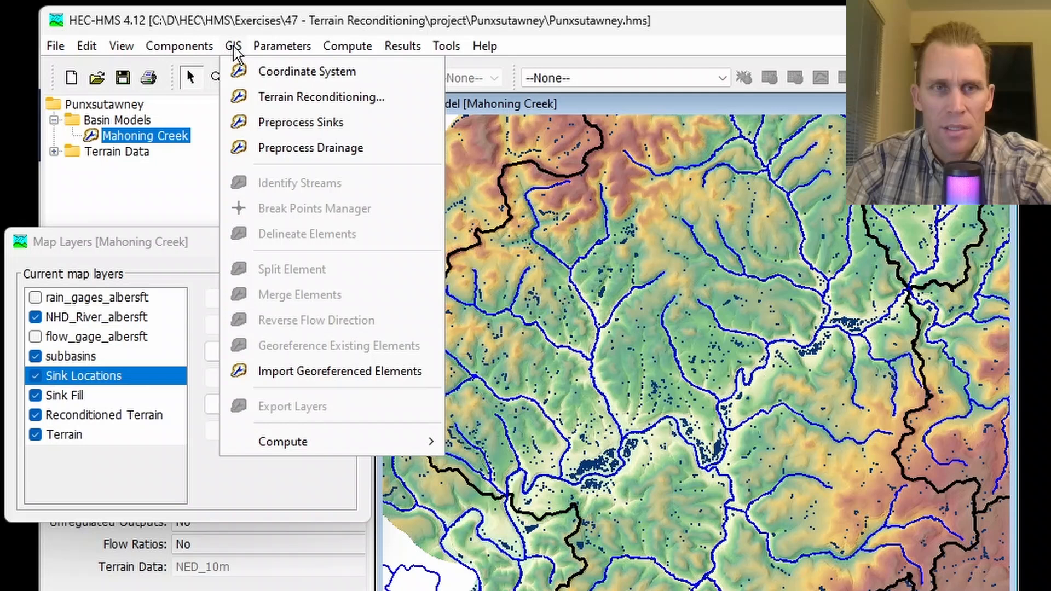
click(269, 126)
click(486, 428)
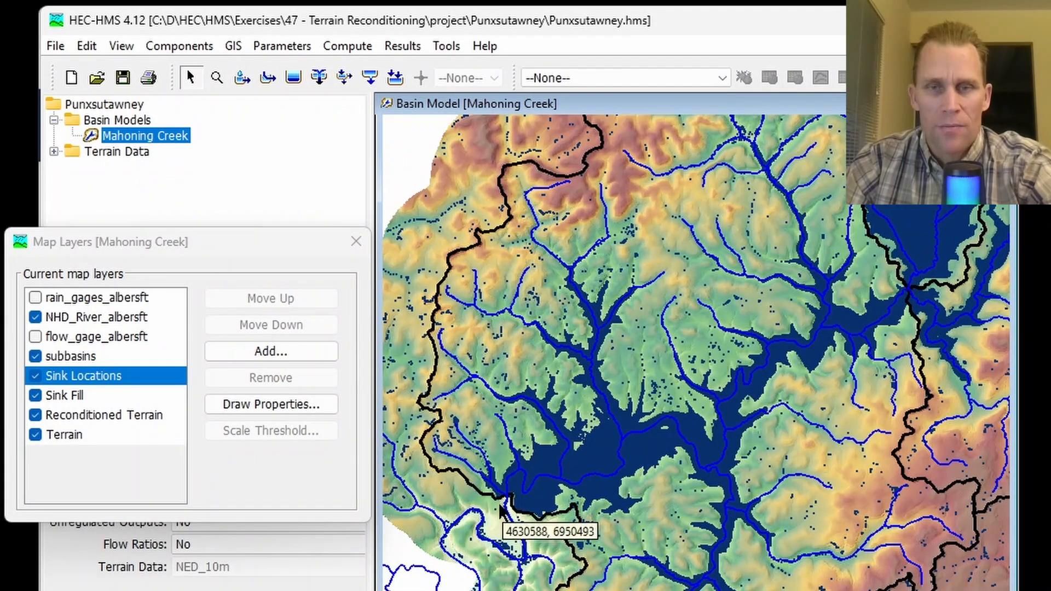
- Examine the sinks behind the walls from the central confluence to the outlet, comparing the map with Sink Locations hidden and shown
scroll(903, 290, up, 2)
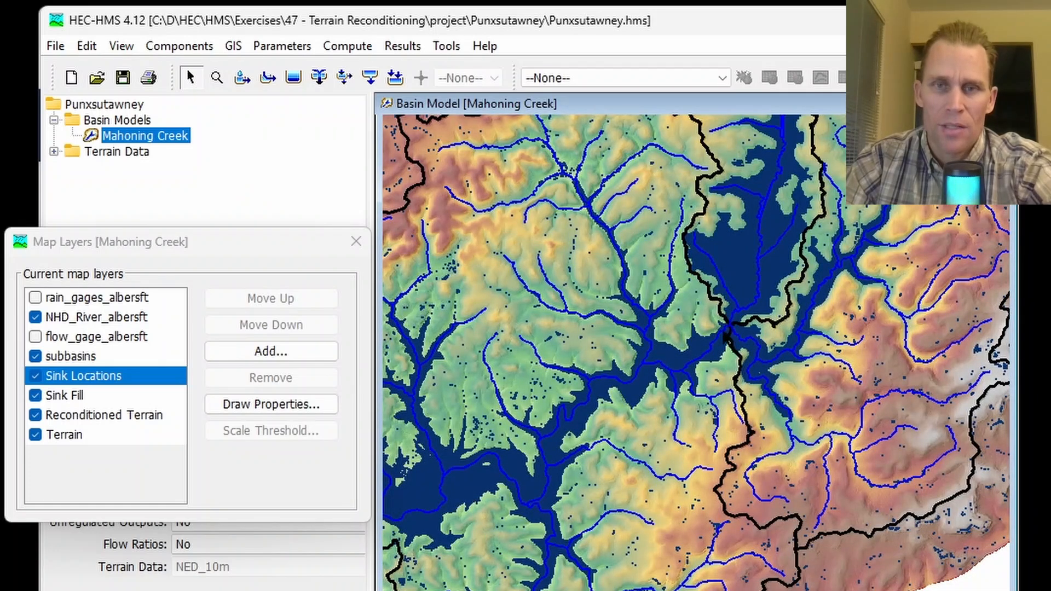
drag(725, 330, 641, 387)
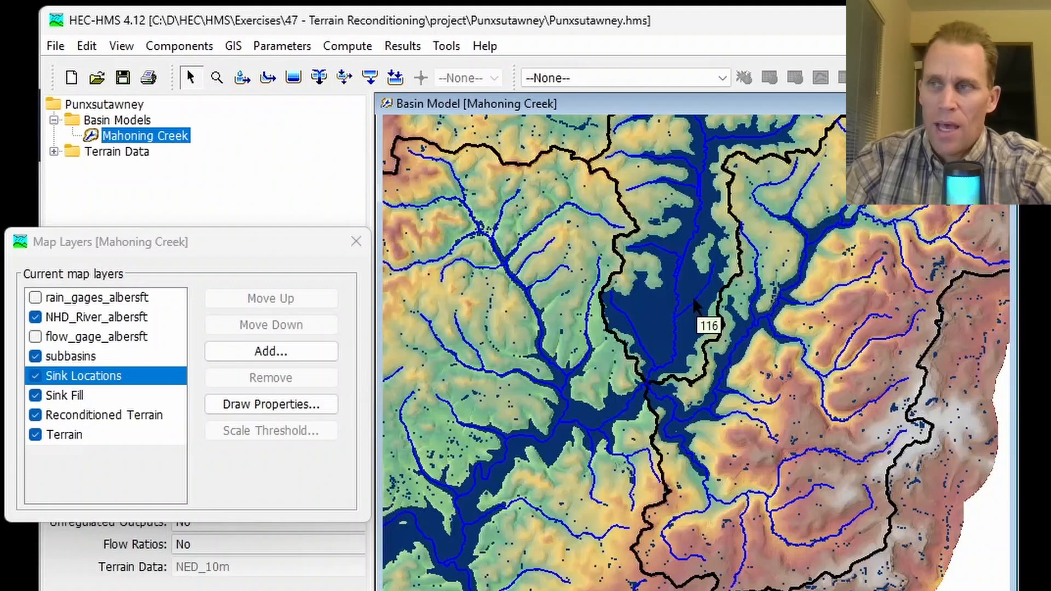
drag(694, 299, 660, 349)
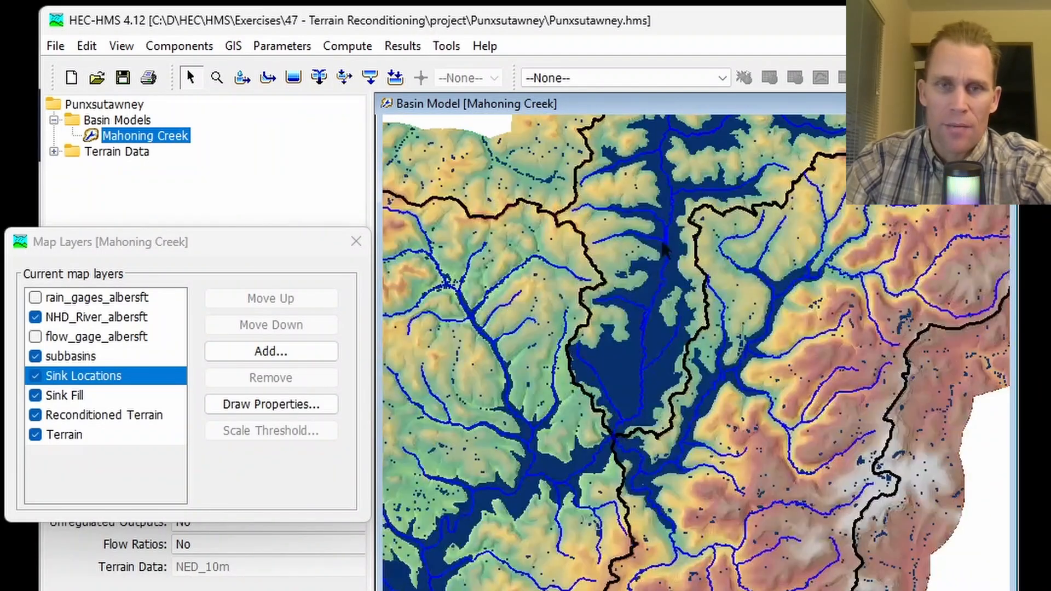
drag(538, 481, 760, 313)
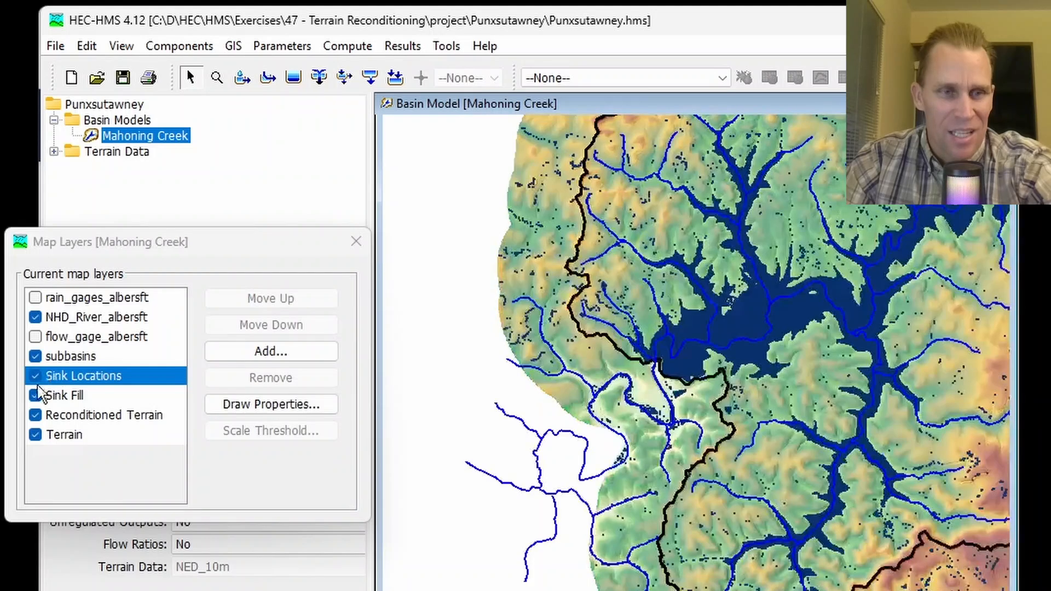
click(36, 377)
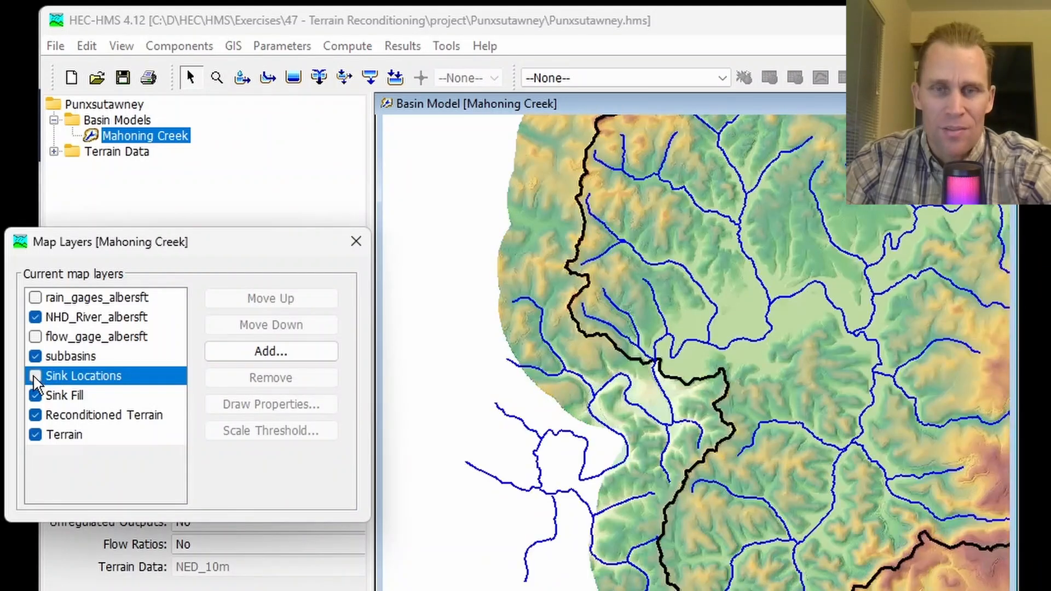
click(35, 376)
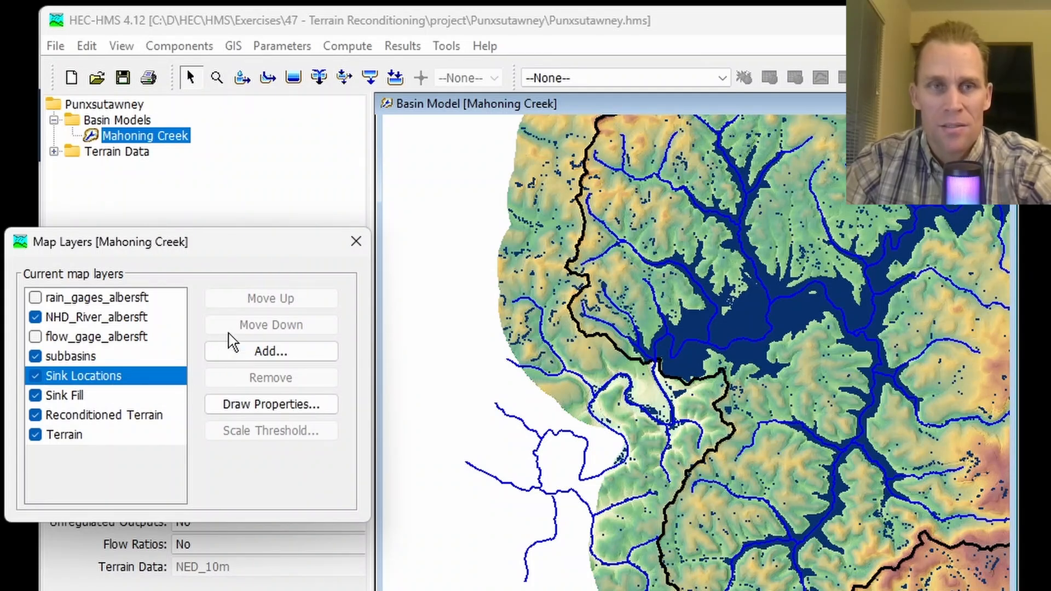
click(233, 47)
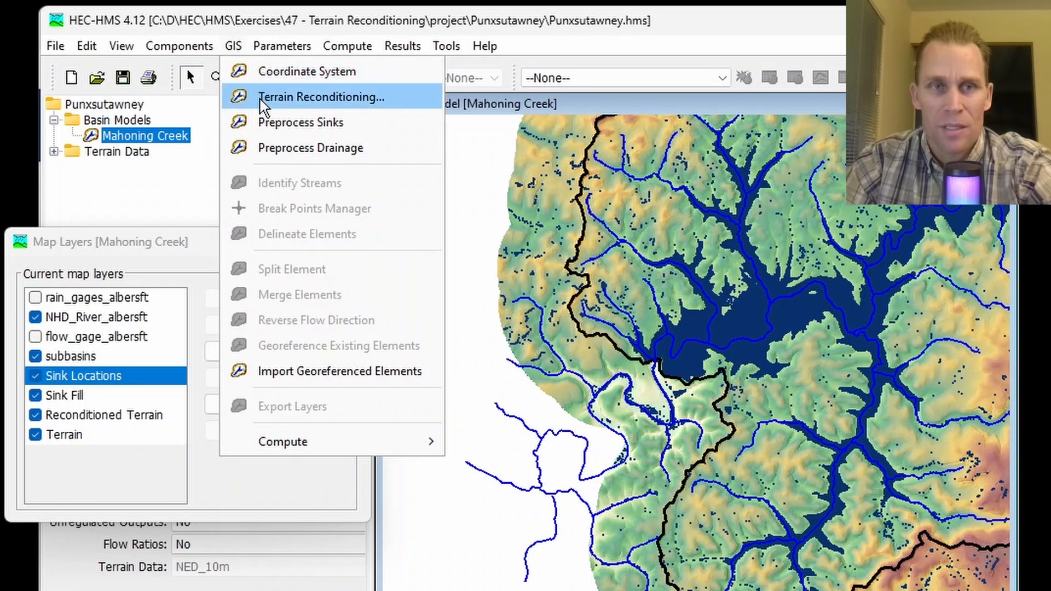
click(463, 23)
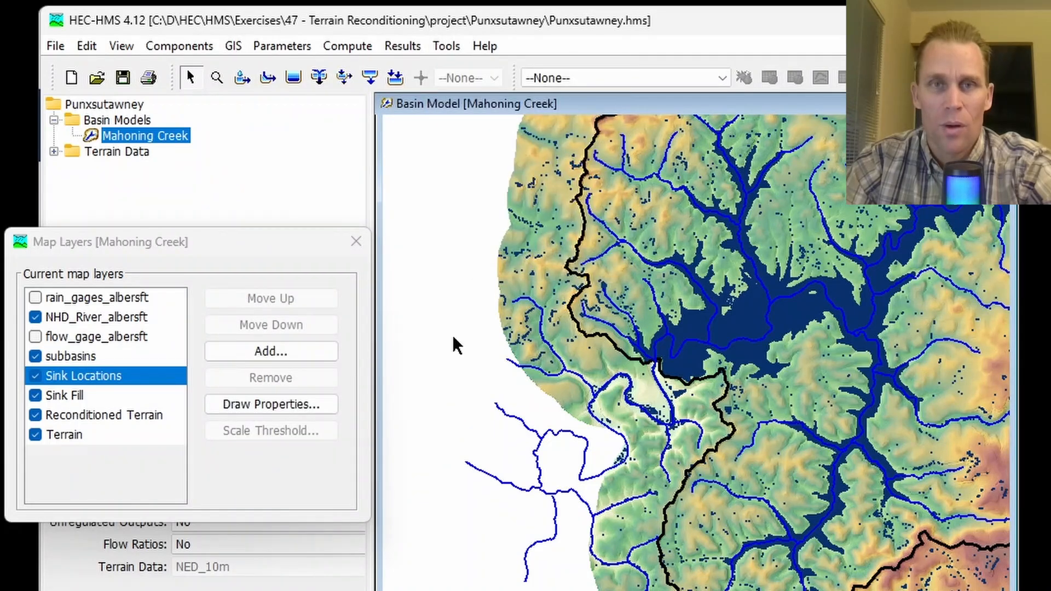